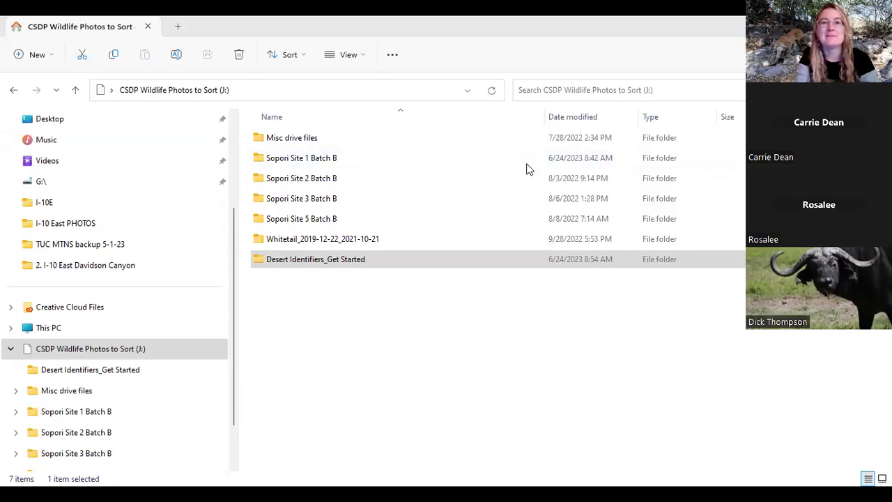
Open the Desert Identifiers_Get Started folder and widen the Name column to show the full file names.
{"action": "left_click", "coordinate": [476, 187]}
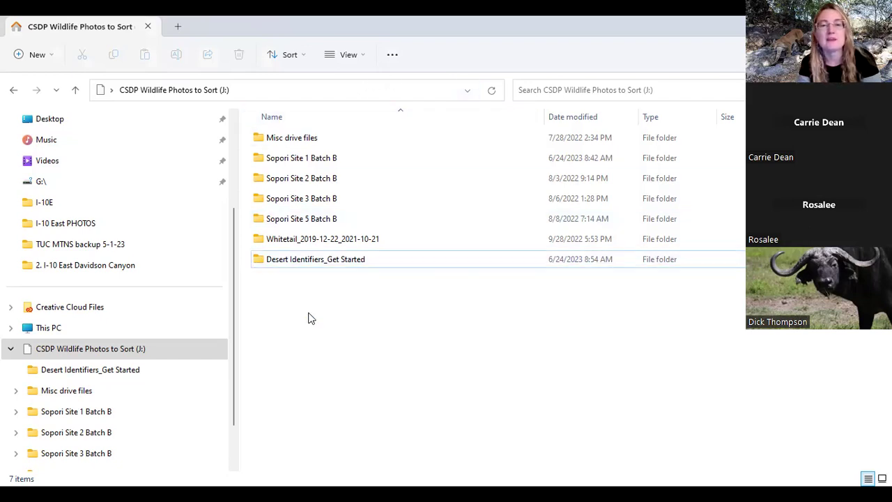
{"action": "double_click", "coordinate": [312, 263]}
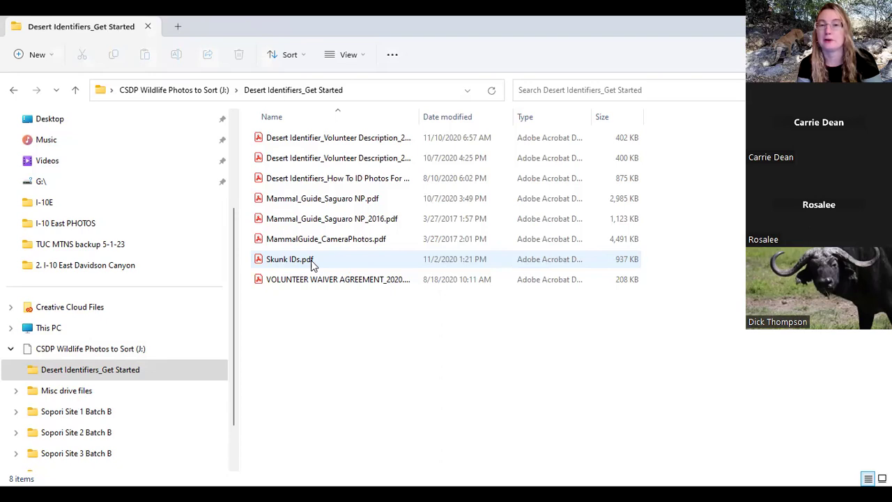
{"action": "left_click_drag", "start_coordinate": [419, 117], "coordinate": [472, 124]}
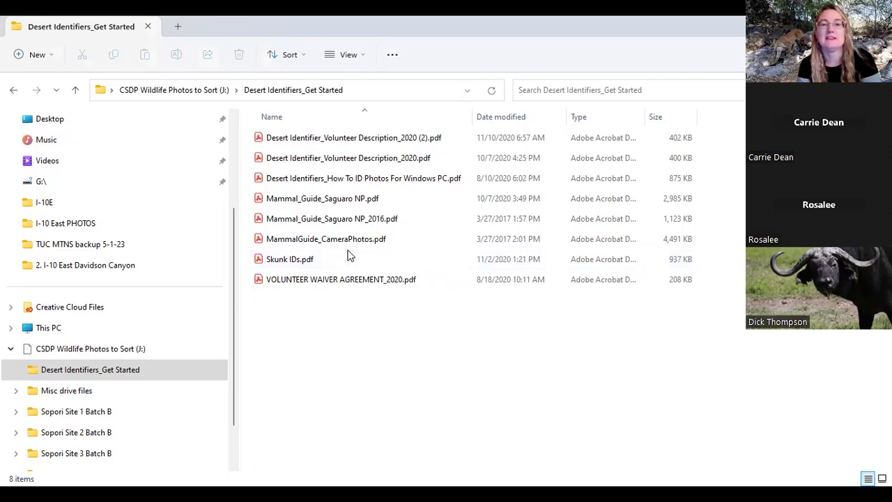
Open the reference guides Mammal_Guide_Saguaro NP.pdf and MammalGuide_CameraPhotos.pdf for viewing.
{"action": "left_click", "coordinate": [352, 202]}
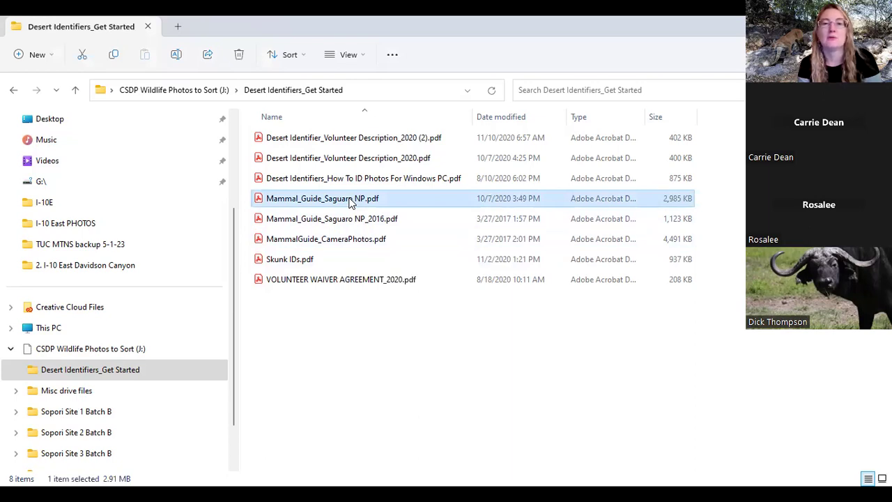
{"action": "double_click", "coordinate": [352, 201]}
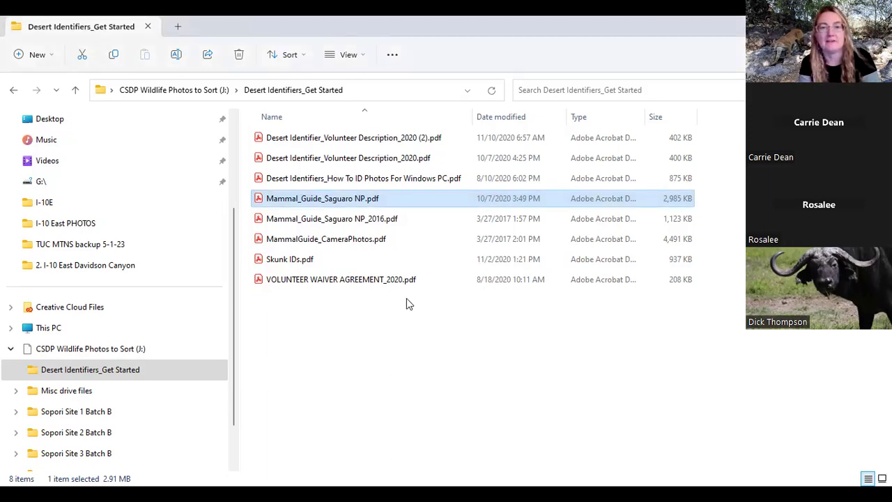
{"action": "left_click", "coordinate": [361, 244]}
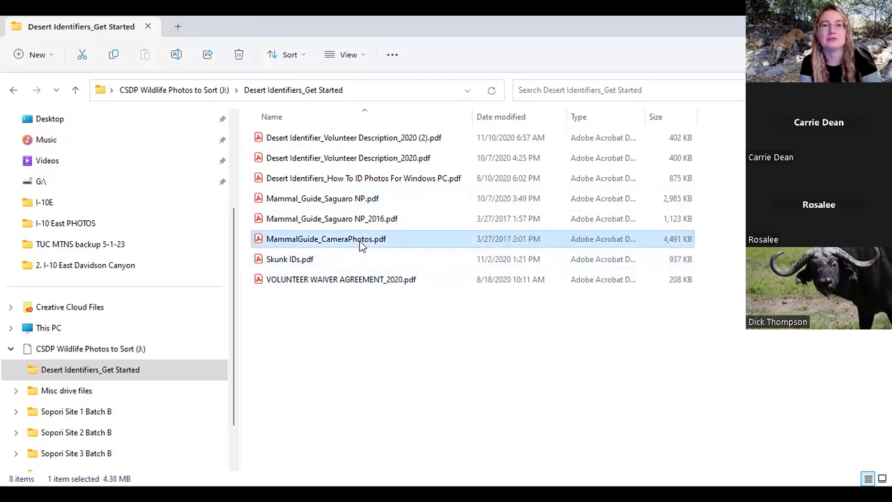
{"action": "double_click", "coordinate": [359, 240]}
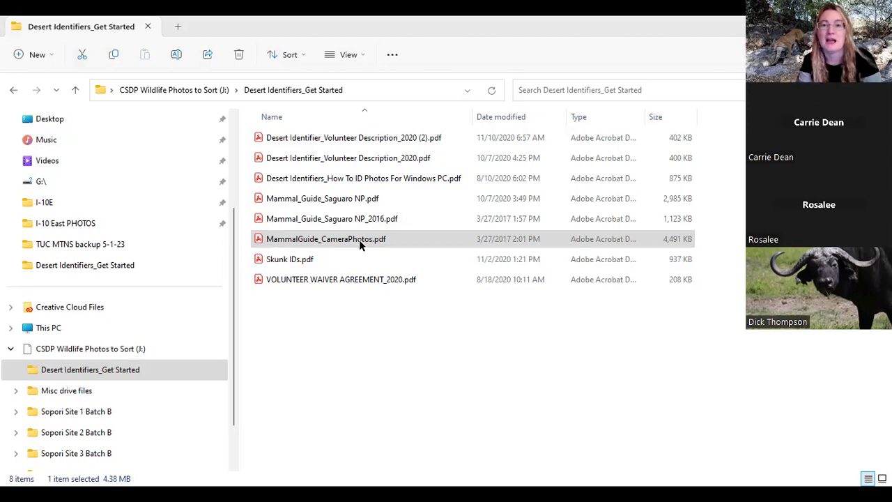
{"action": "left_click", "coordinate": [359, 240]}
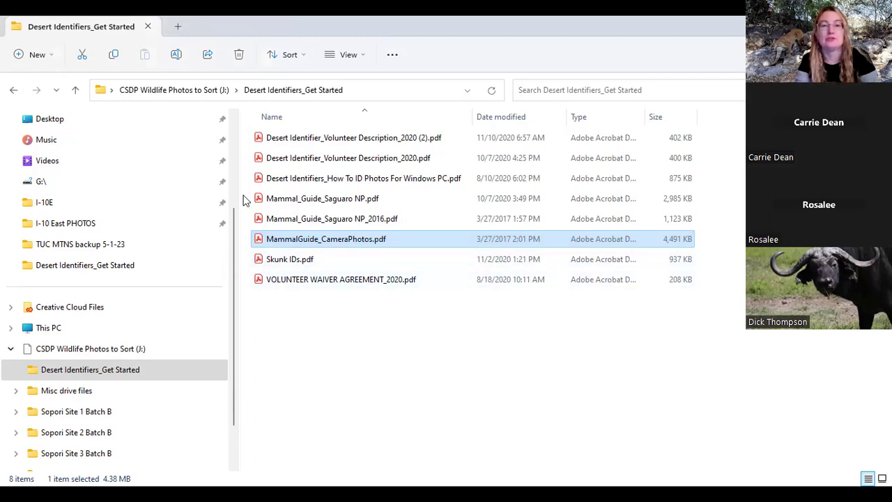
Go to the Sopori Site 1 Batch B folder on the drive and look through its Photos subfolder, returning to the batch folder.
{"action": "left_click", "coordinate": [76, 91]}
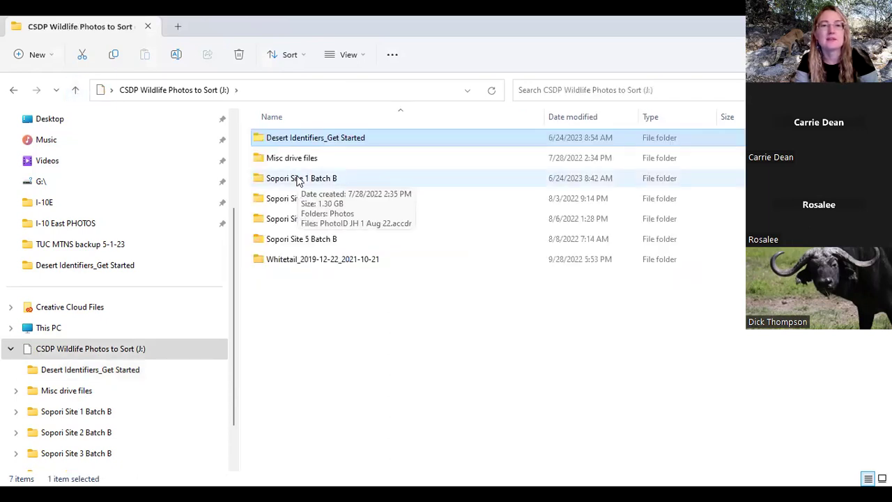
{"action": "left_click", "coordinate": [299, 180]}
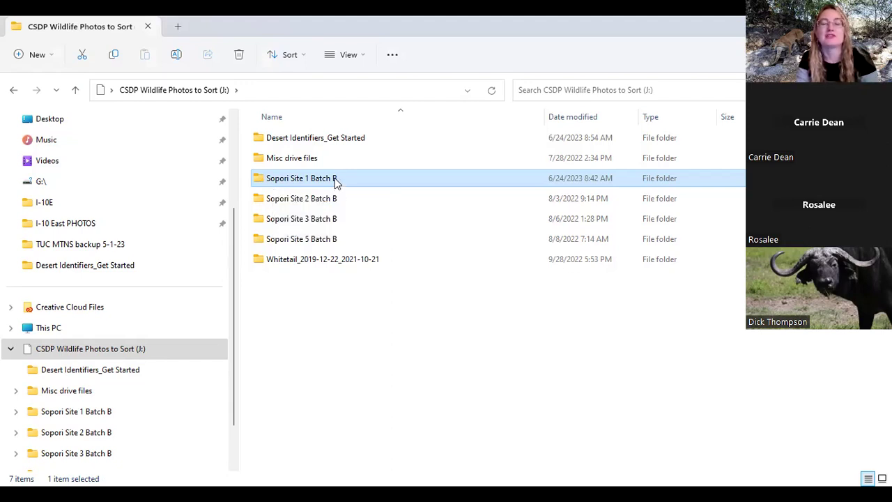
{"action": "double_click", "coordinate": [334, 178]}
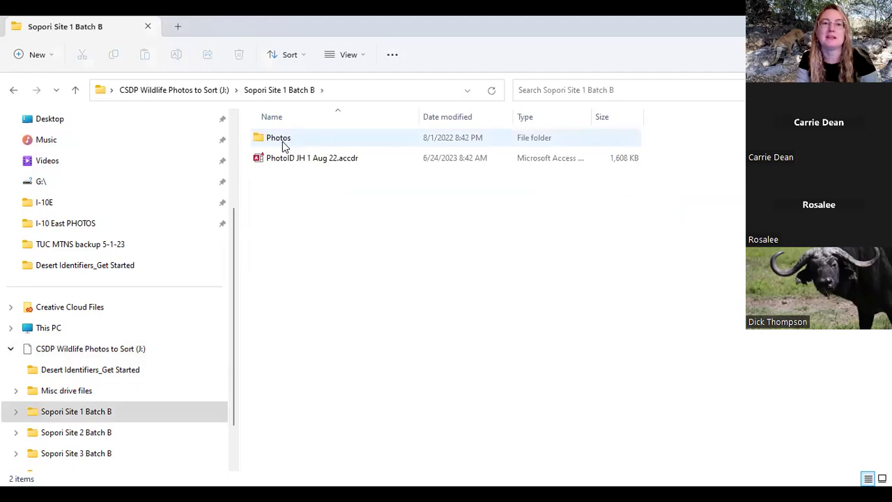
{"action": "double_click", "coordinate": [283, 140]}
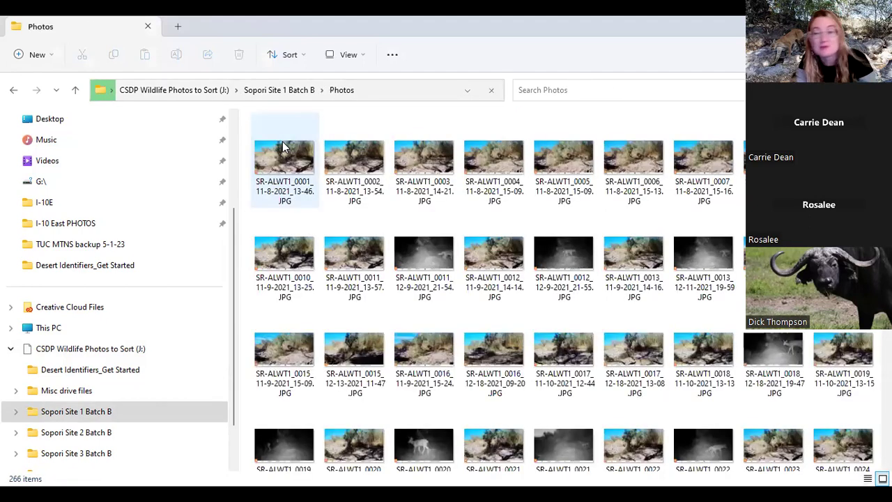
{"action": "left_click", "coordinate": [77, 94]}
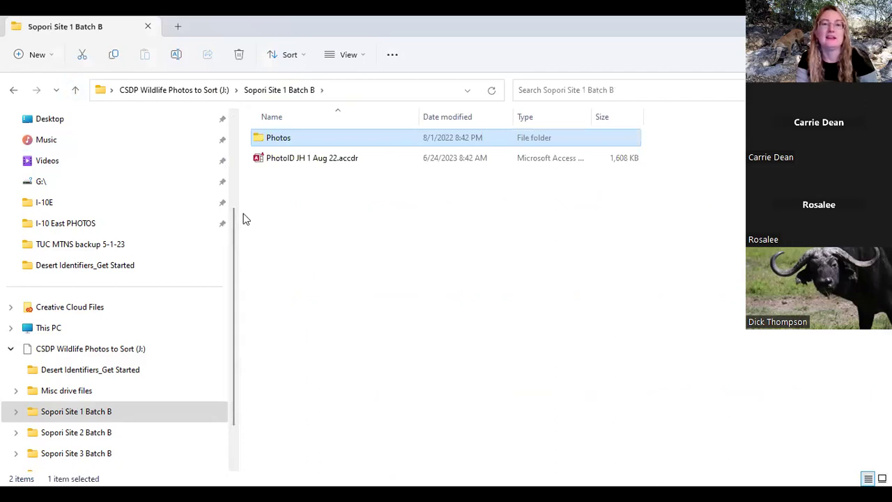
Open the PhotoID JH 1 Aug 22.accdr database and view its first photo at full size, closing the image viewer again.
{"action": "left_click", "coordinate": [281, 166]}
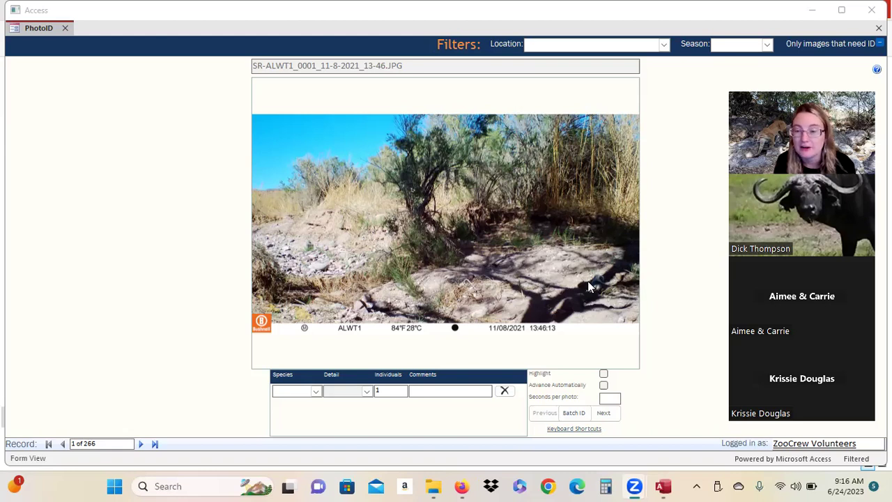
{"action": "left_click", "coordinate": [513, 251]}
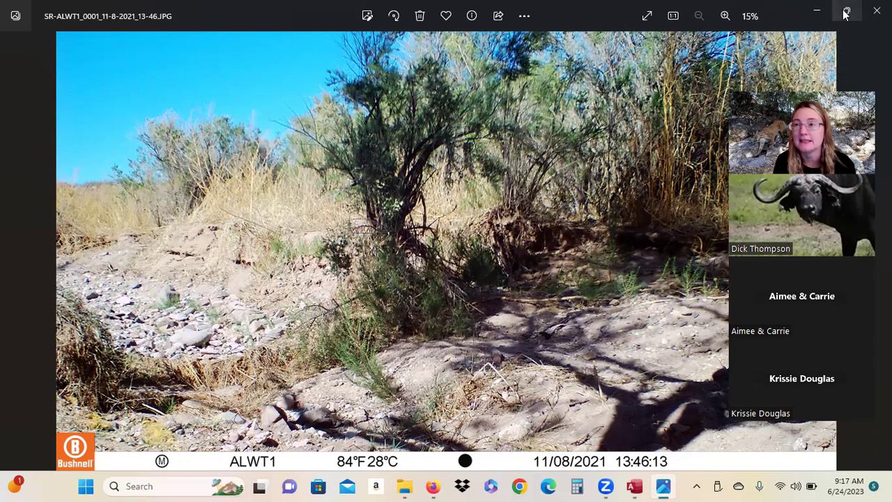
{"action": "left_click", "coordinate": [877, 10]}
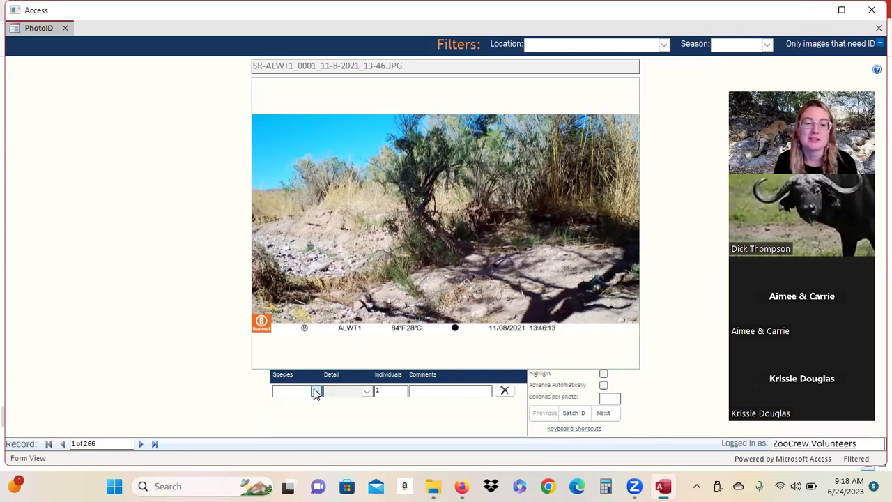
Go to the last photo record in the PhotoID form and set its species to Coyote.
{"action": "left_click", "coordinate": [155, 444]}
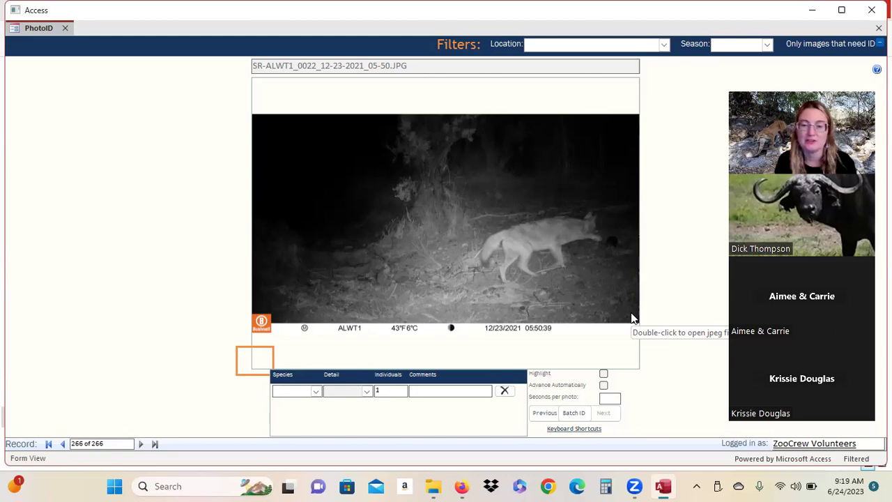
{"action": "left_click", "coordinate": [316, 391]}
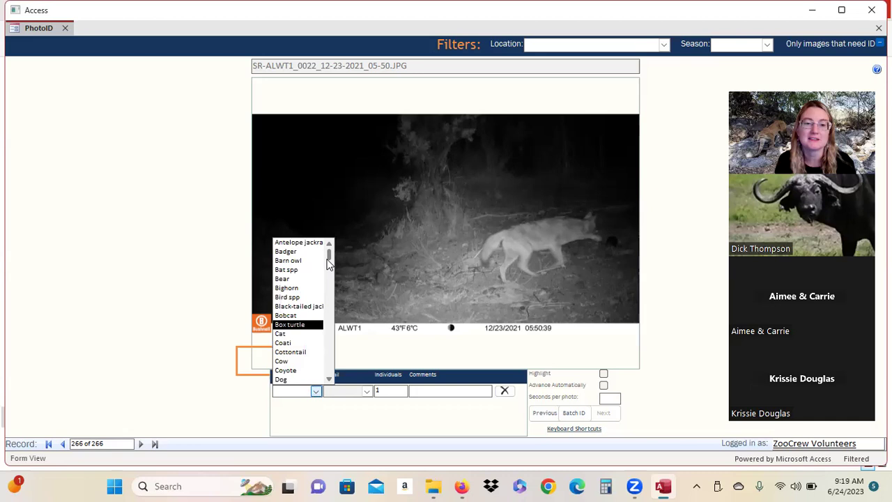
{"action": "left_click_drag", "start_coordinate": [330, 257], "coordinate": [332, 274]}
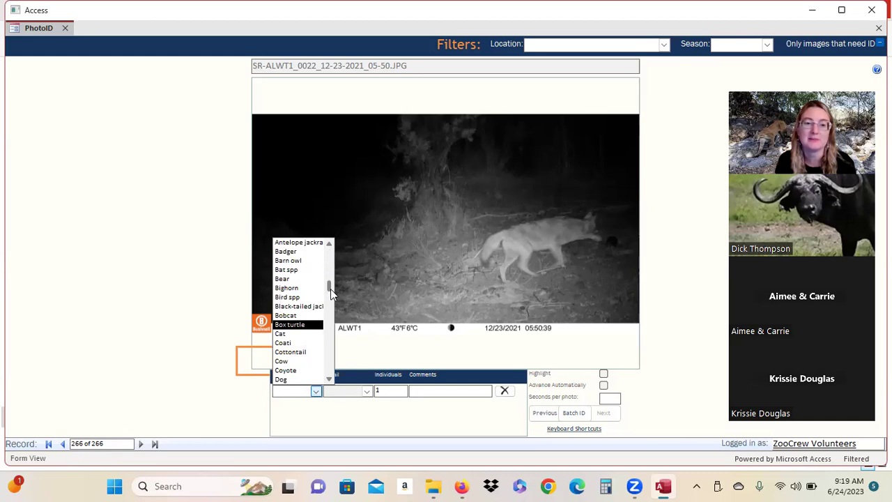
{"action": "left_click_drag", "start_coordinate": [330, 368], "coordinate": [331, 375]}
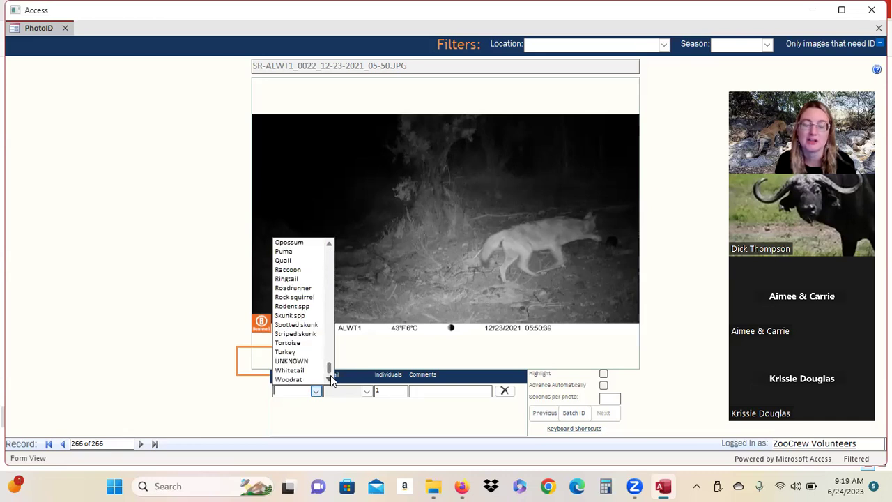
{"action": "left_click_drag", "start_coordinate": [330, 368], "coordinate": [321, 284]}
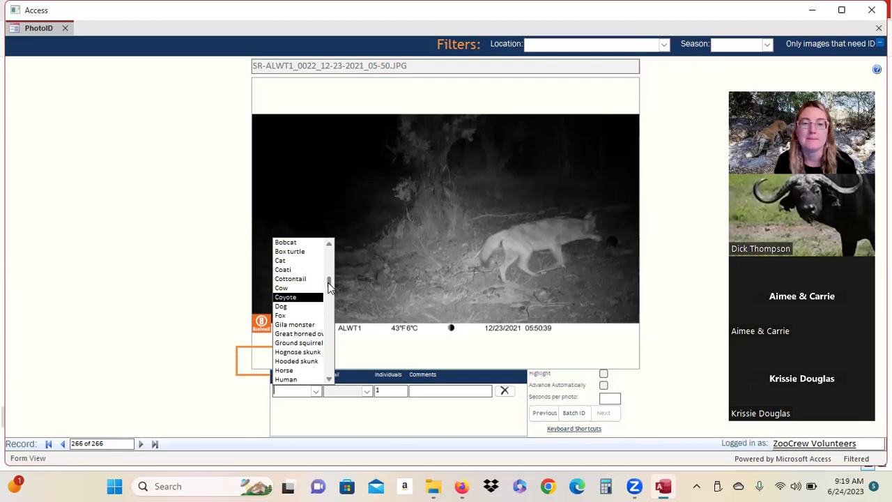
{"action": "left_click", "coordinate": [298, 297]}
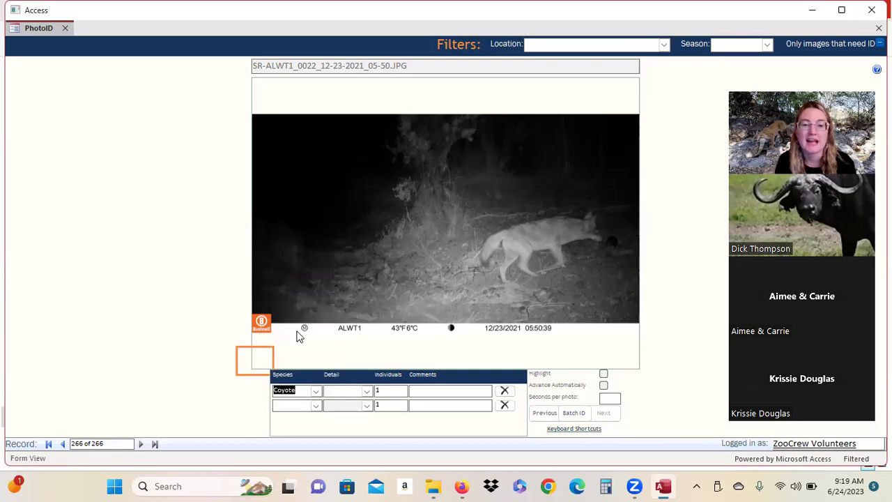
Check the species choices for a second entry and the detail choices for the coyote entry, leaving both unset.
{"action": "left_click", "coordinate": [316, 407]}
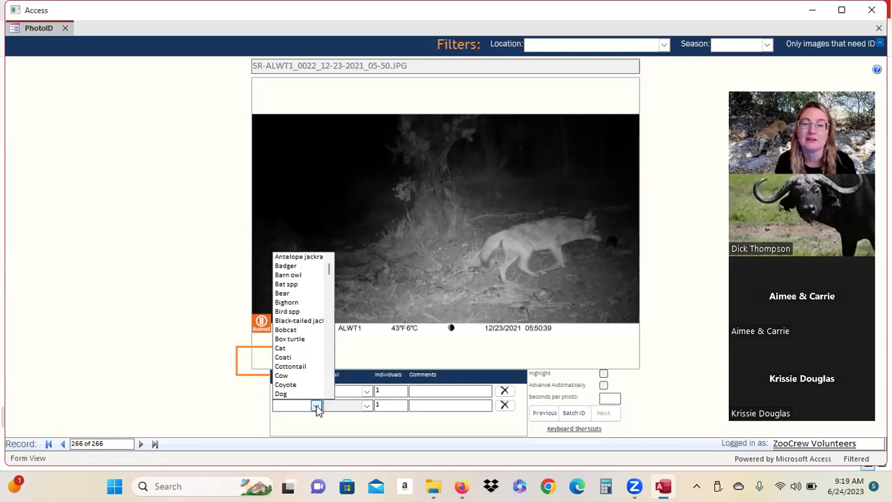
{"action": "left_click", "coordinate": [328, 422]}
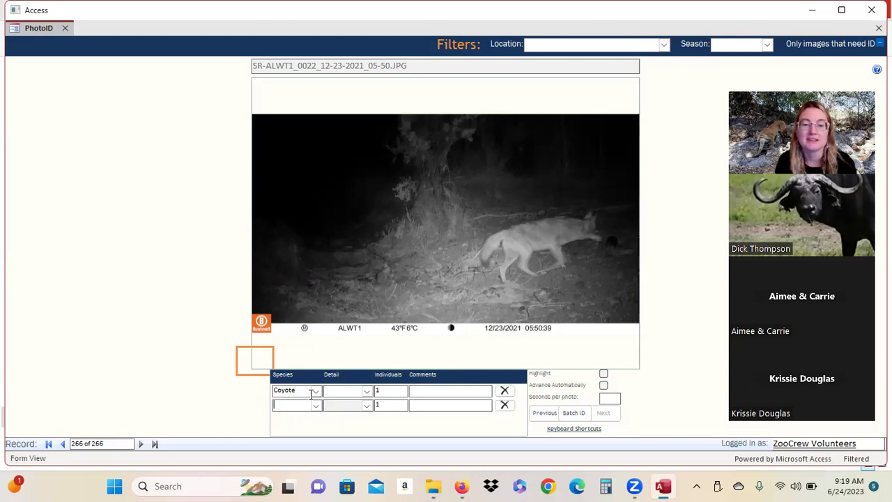
{"action": "left_click", "coordinate": [368, 393]}
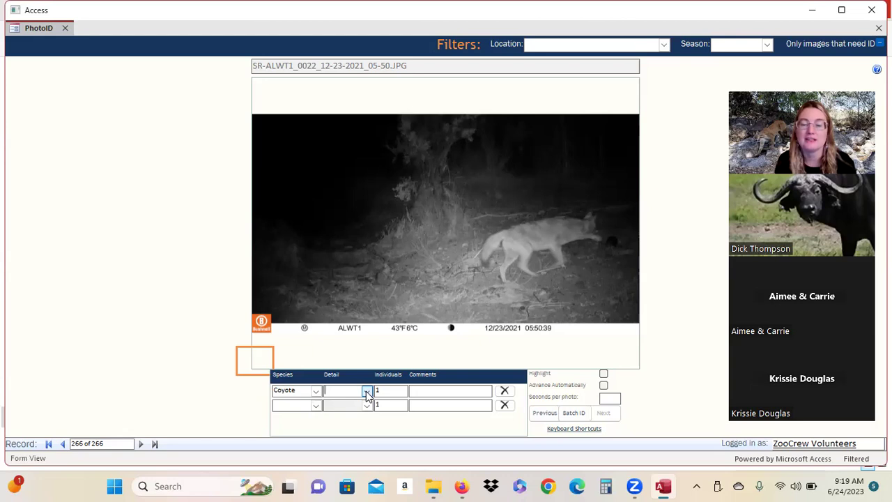
{"action": "left_click", "coordinate": [367, 392]}
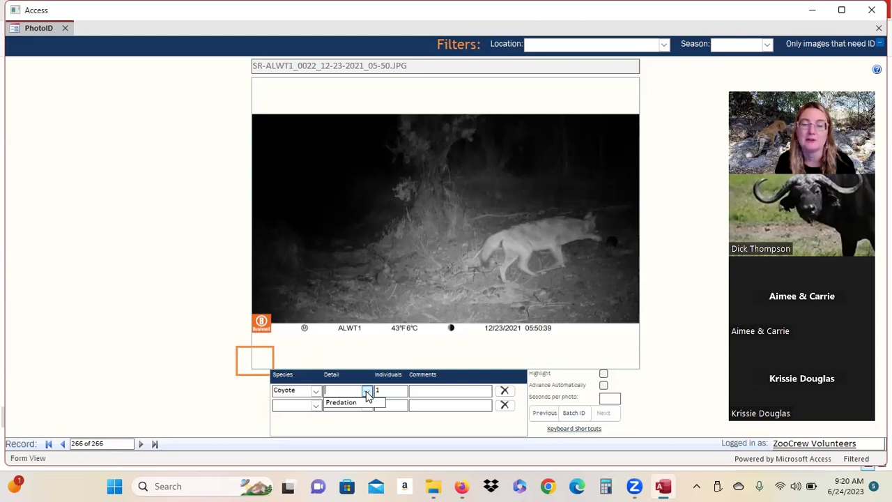
{"action": "left_click", "coordinate": [360, 434]}
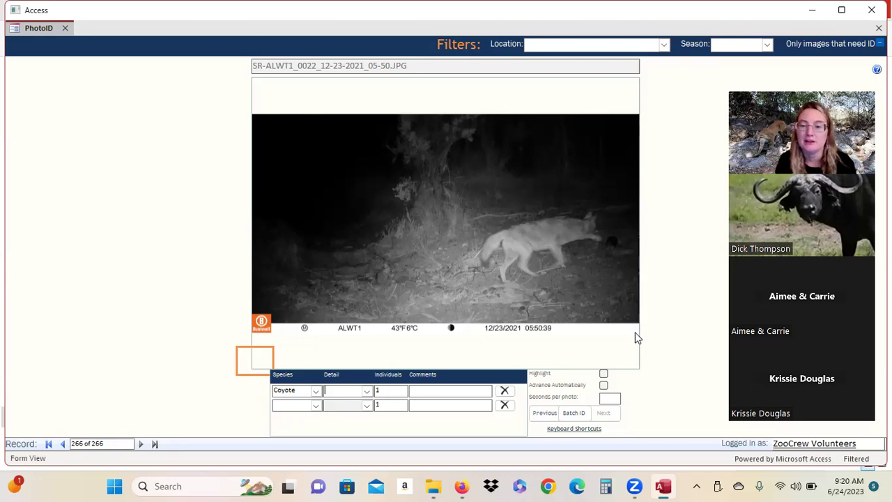
Mark the coyote photo as a highlight.
{"action": "left_click", "coordinate": [603, 374]}
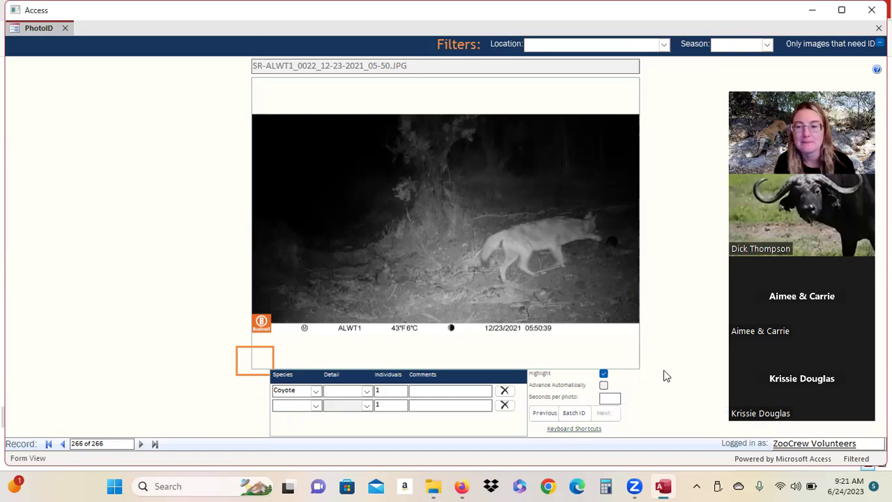
Open Batch Photo ID for the coyote photo, review the first-image choices, and cancel without applying an ID.
{"action": "left_click", "coordinate": [576, 417]}
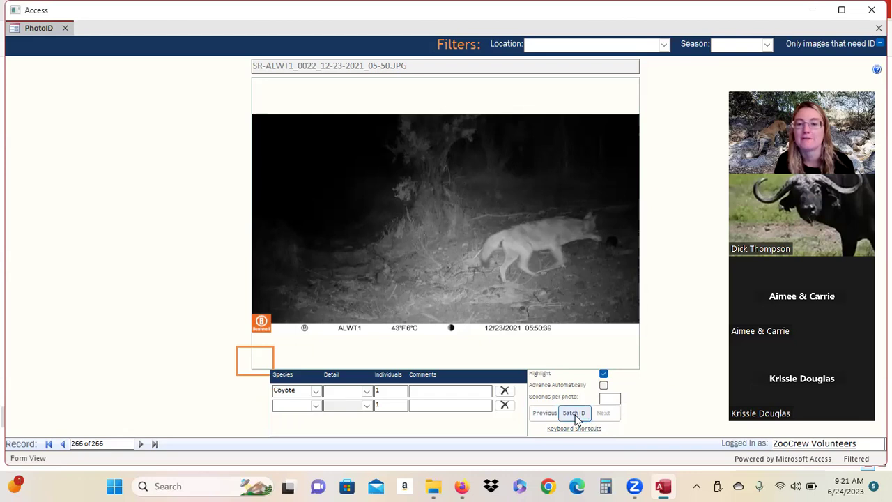
{"action": "left_click", "coordinate": [576, 417]}
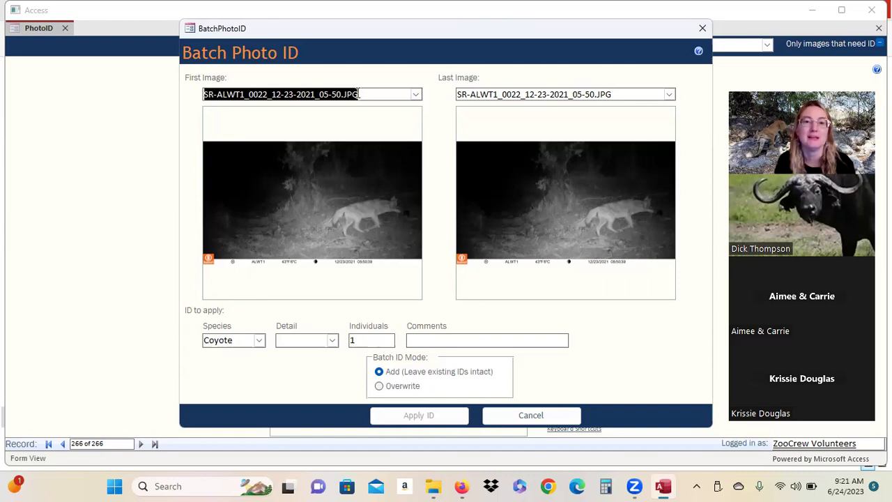
{"action": "left_click", "coordinate": [418, 98]}
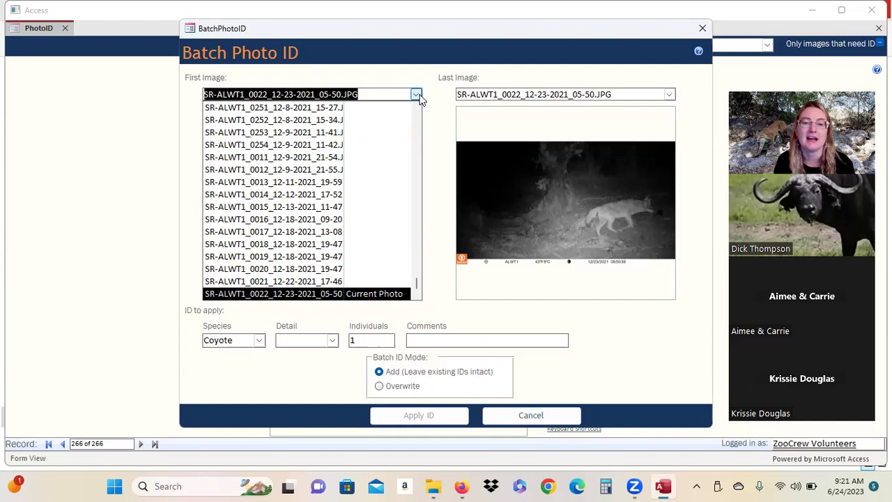
{"action": "left_click", "coordinate": [418, 96]}
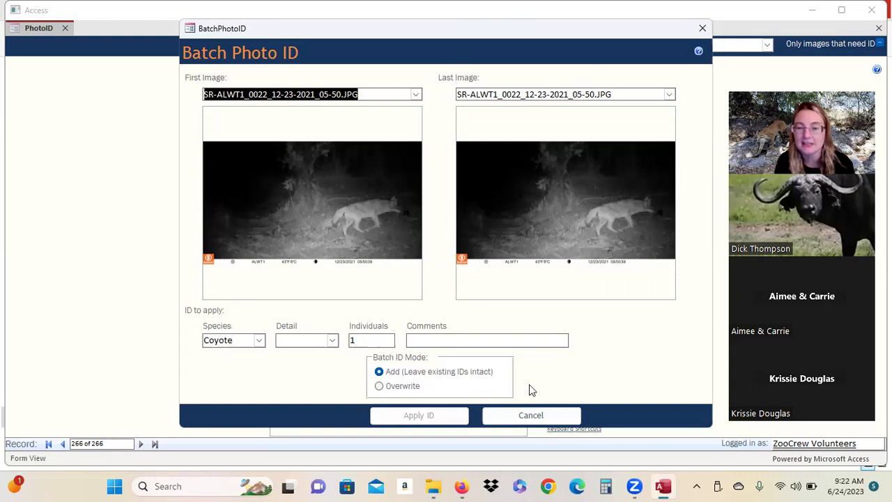
{"action": "left_click", "coordinate": [531, 415]}
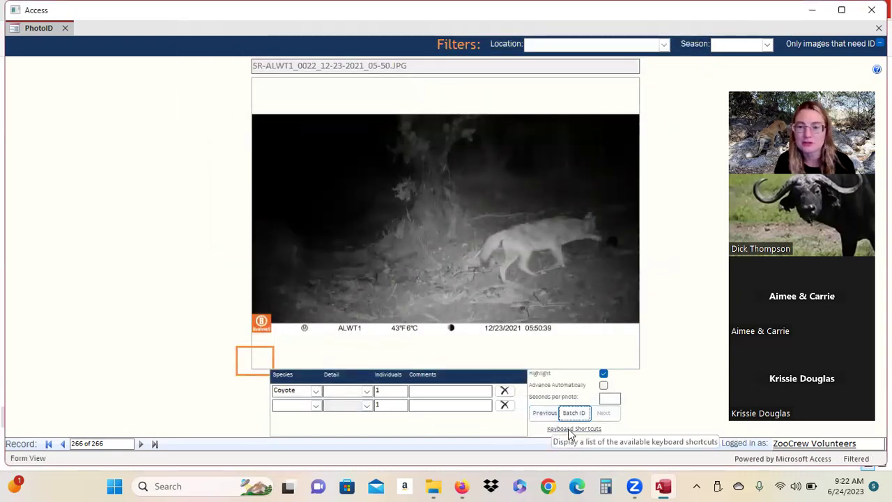
Display the Photo ID keyboard shortcuts and read through to the end of the list.
{"action": "left_click", "coordinate": [590, 428]}
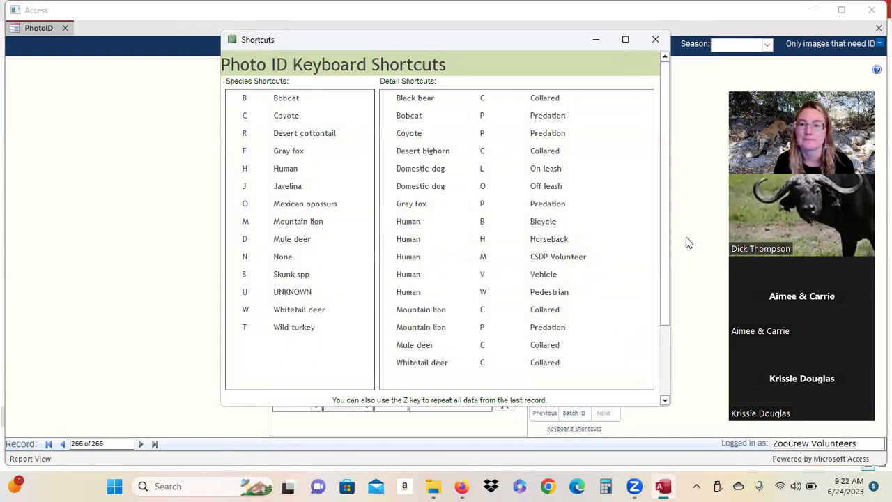
{"action": "left_click_drag", "start_coordinate": [666, 236], "coordinate": [666, 332]}
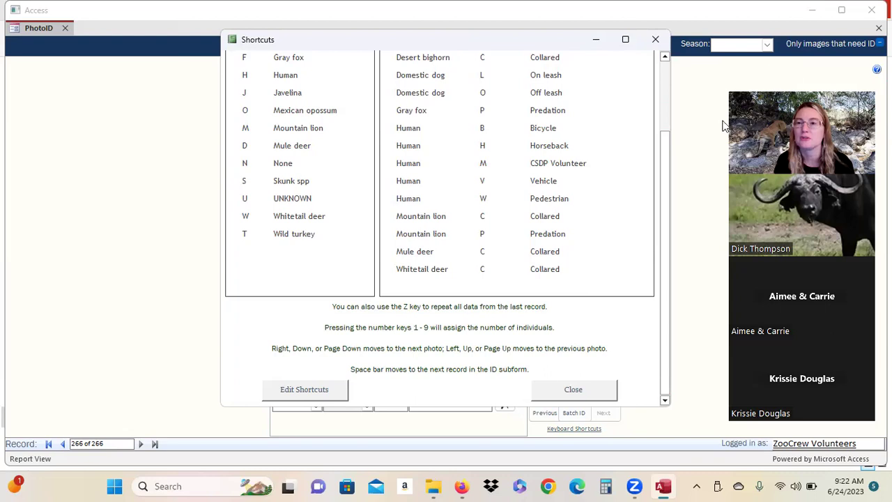
Close the shortcuts list, go back to the antlered deer photo at record 264, and check its species choices without setting one.
{"action": "left_click", "coordinate": [655, 39]}
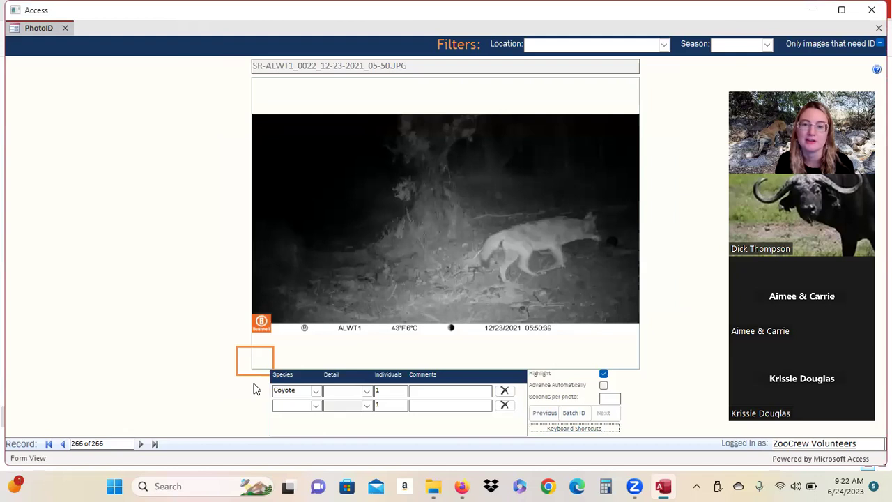
{"action": "left_click", "coordinate": [62, 444]}
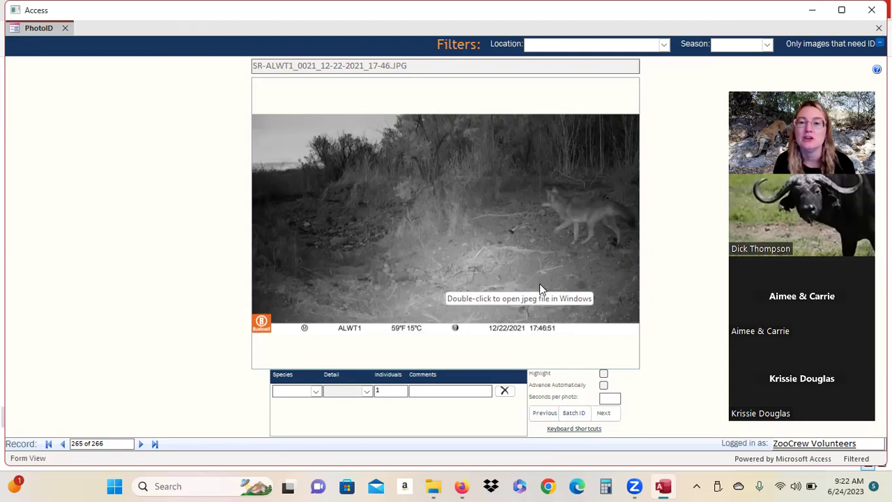
{"action": "left_click", "coordinate": [545, 216]}
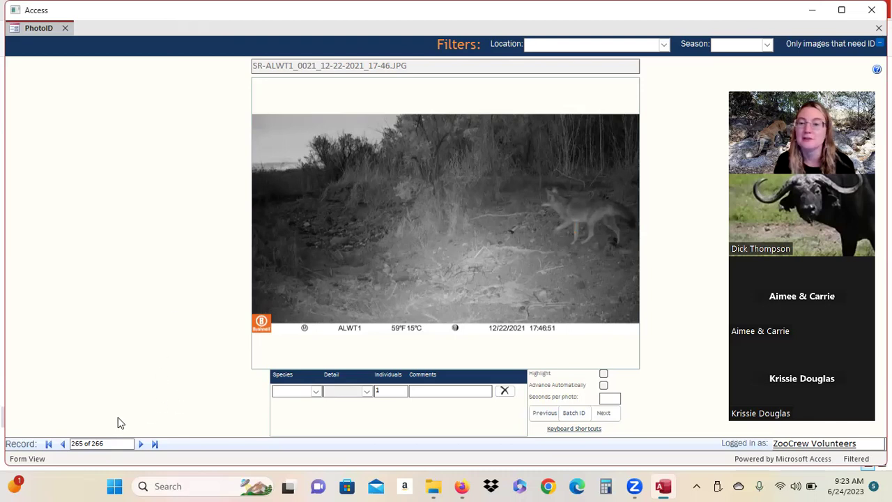
{"action": "left_click", "coordinate": [64, 444]}
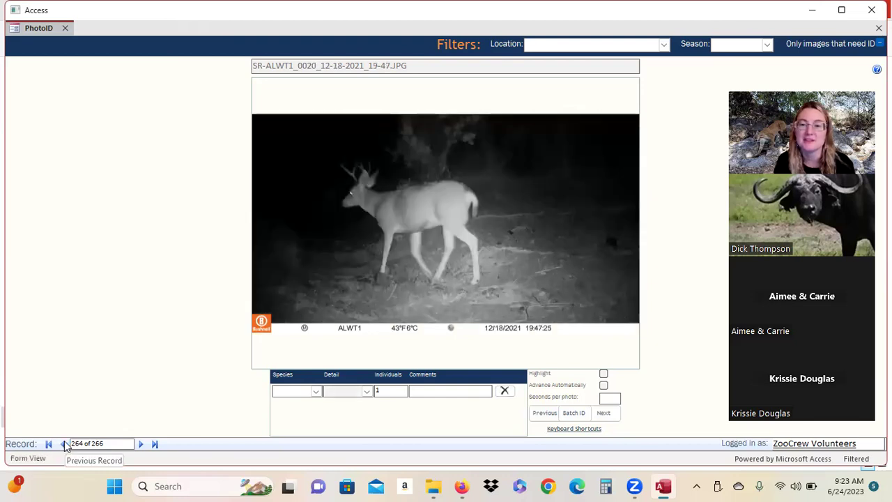
{"action": "left_click", "coordinate": [316, 391]}
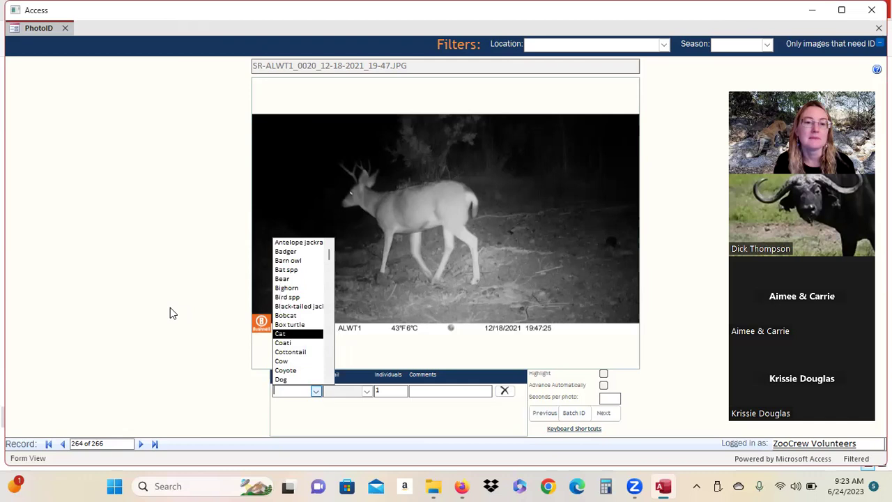
Step back through the earlier camera-trap photos to record 254, examining the animal in each one.
{"action": "left_click", "coordinate": [62, 445]}
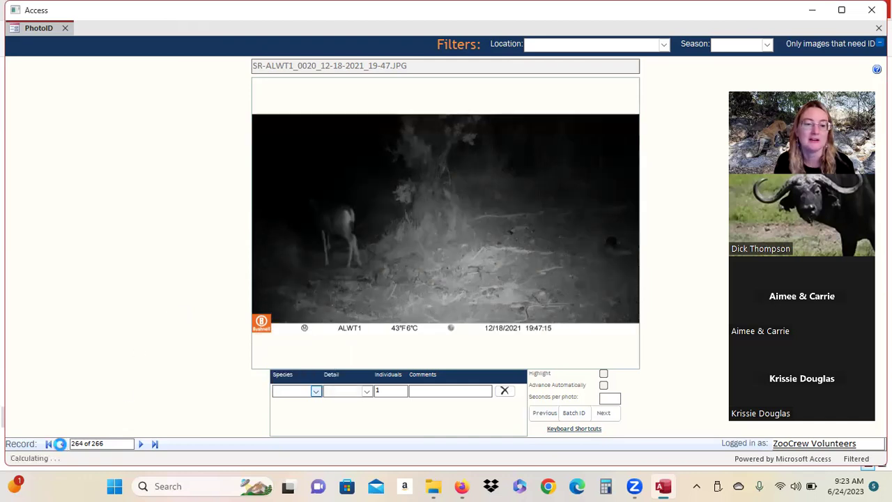
{"action": "left_click", "coordinate": [62, 444]}
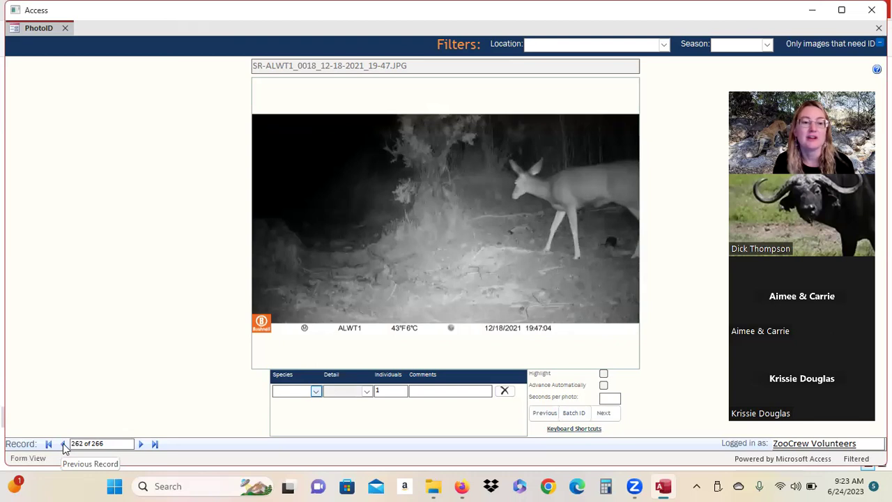
{"action": "left_click", "coordinate": [62, 444]}
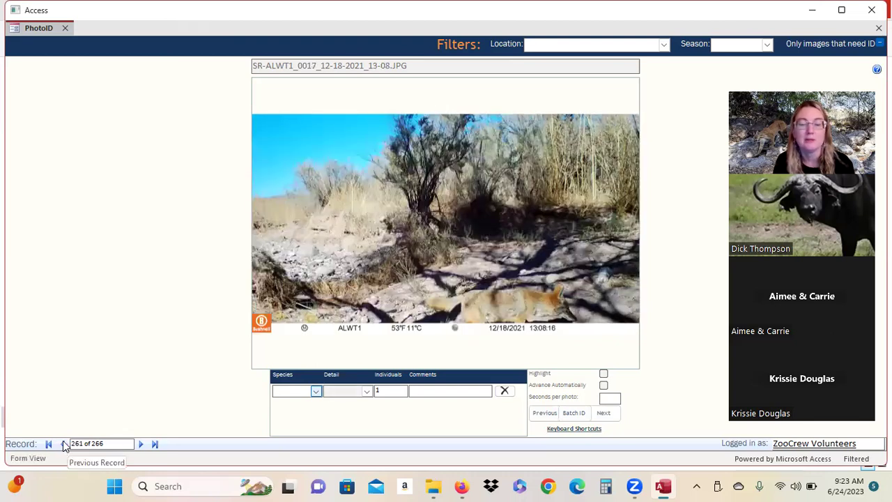
{"action": "left_click", "coordinate": [62, 444]}
{"action": "left_click", "coordinate": [63, 445]}
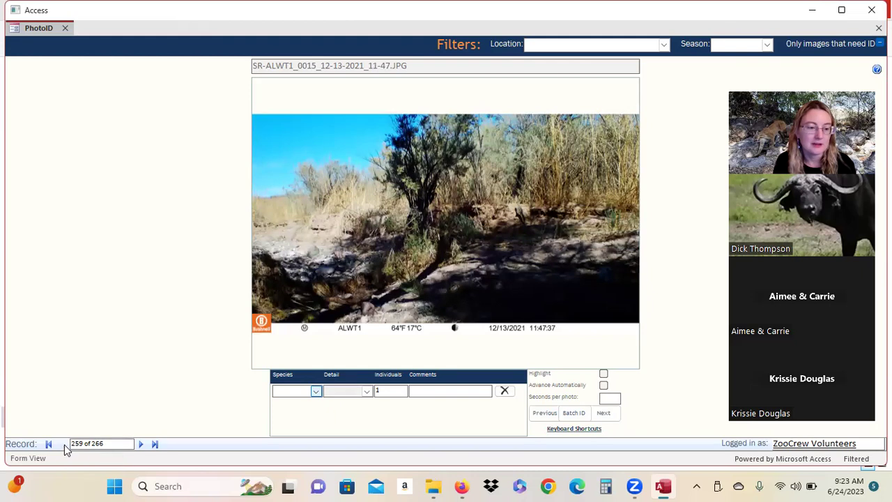
{"action": "left_click", "coordinate": [63, 444]}
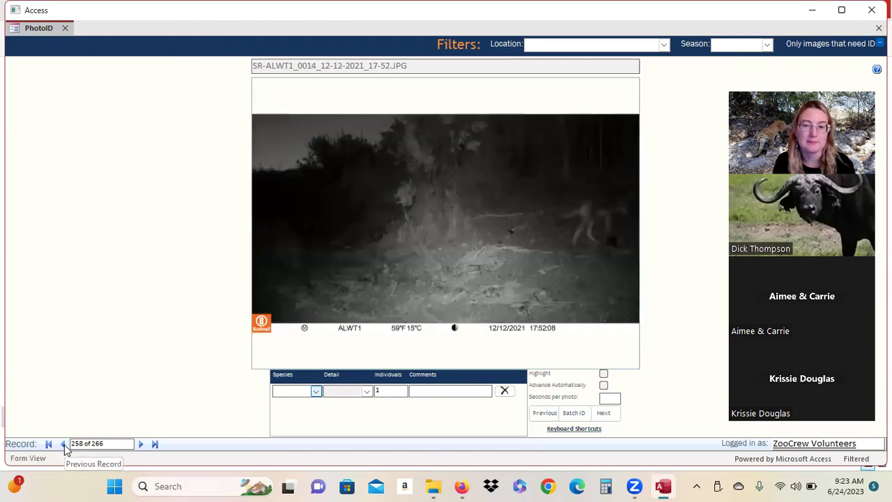
{"action": "left_click", "coordinate": [63, 444]}
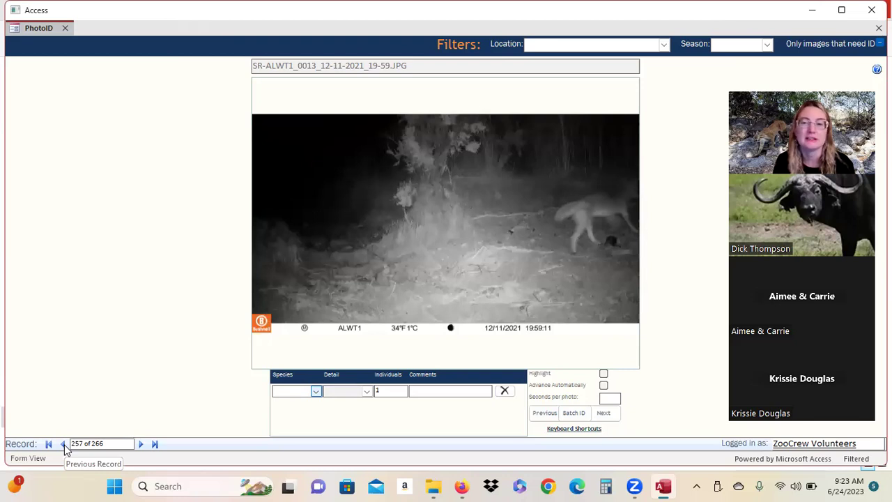
{"action": "left_click", "coordinate": [63, 444]}
{"action": "left_click", "coordinate": [63, 445]}
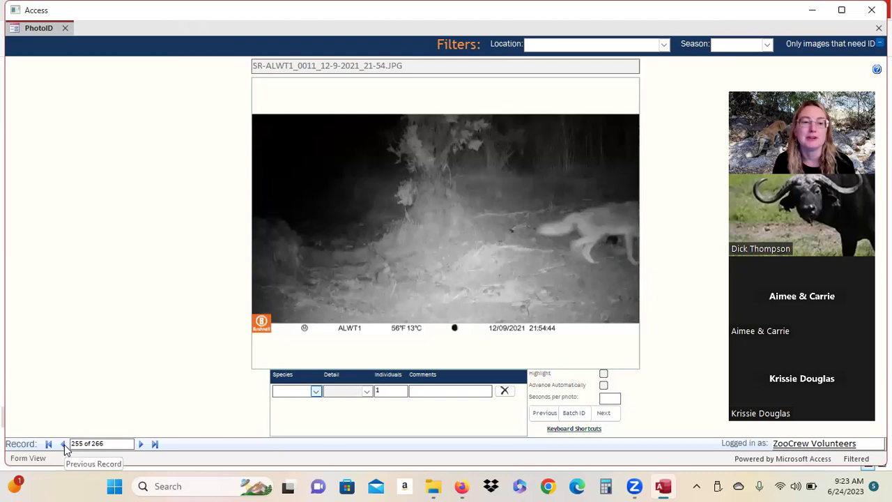
{"action": "left_click", "coordinate": [63, 444]}
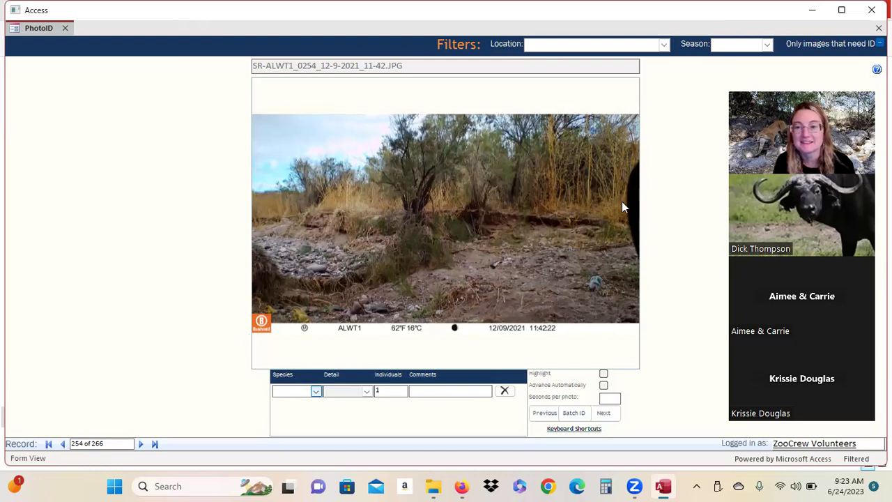
Compare the photo with the dark shape at its edge against the photos before and after it, and return to record 254.
{"action": "left_click", "coordinate": [62, 444]}
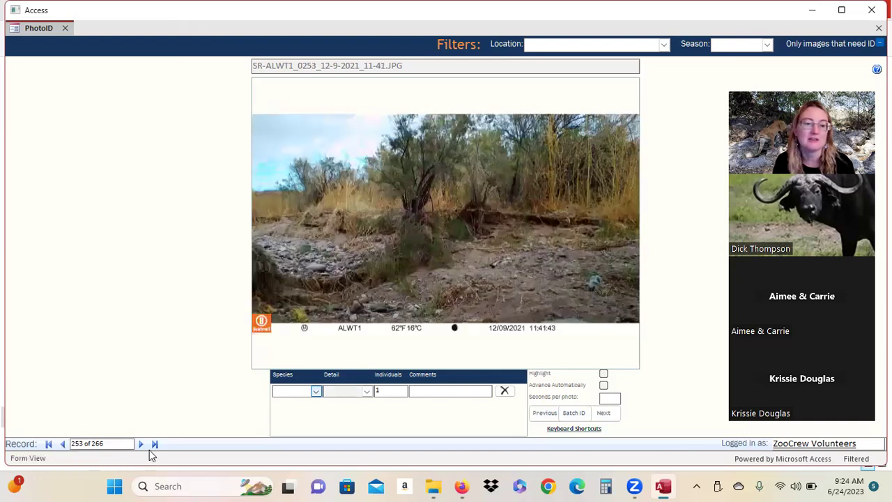
{"action": "left_click", "coordinate": [142, 445]}
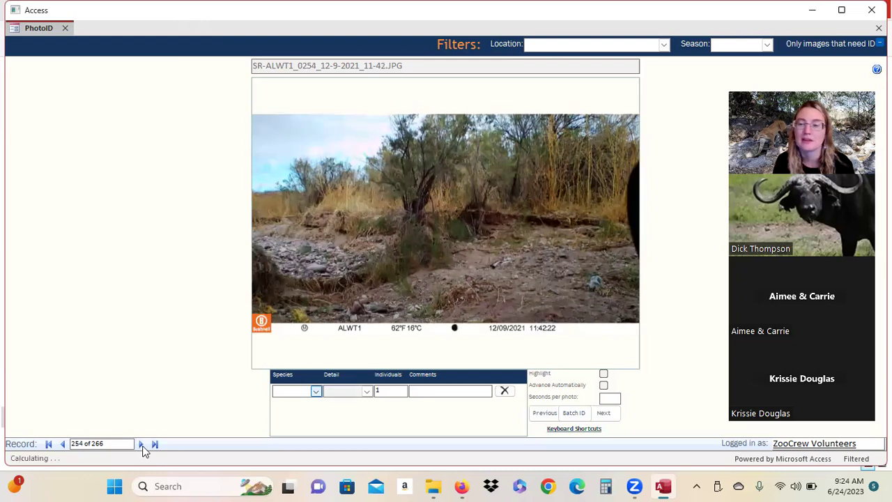
{"action": "left_click", "coordinate": [142, 445]}
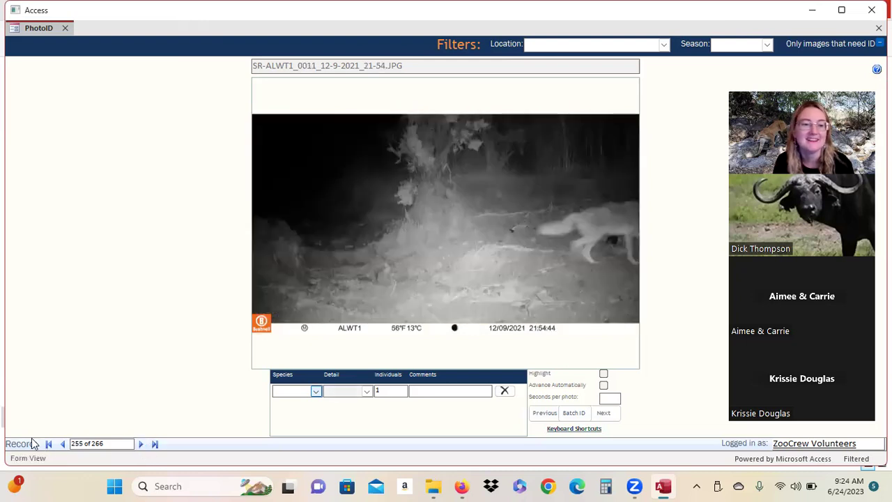
{"action": "left_click", "coordinate": [62, 444]}
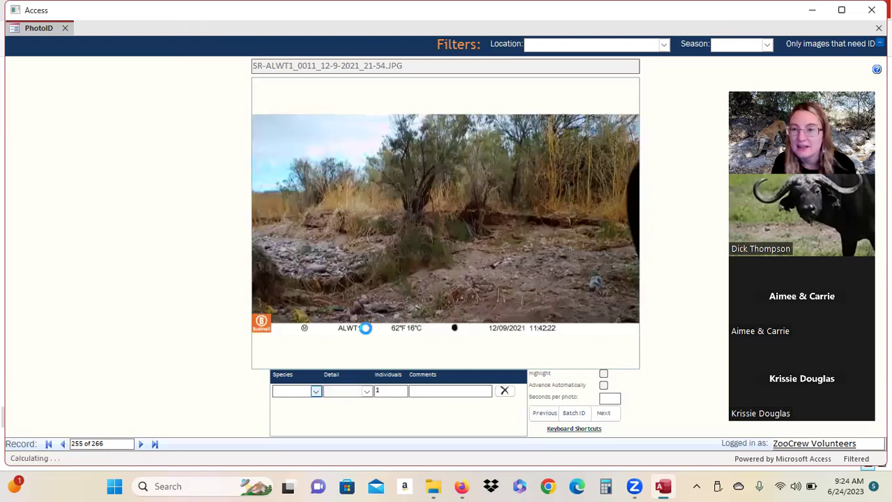
Look through the species choices for the photo at record 254 and set its species to UNKNOWN.
{"action": "left_click", "coordinate": [315, 395]}
{"action": "left_click_drag", "start_coordinate": [329, 252], "coordinate": [331, 391]}
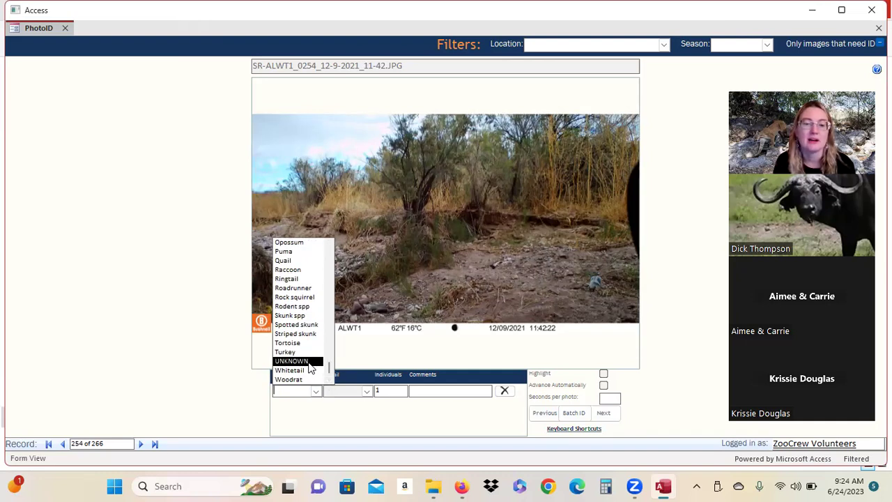
{"action": "left_click_drag", "start_coordinate": [331, 370], "coordinate": [318, 257]}
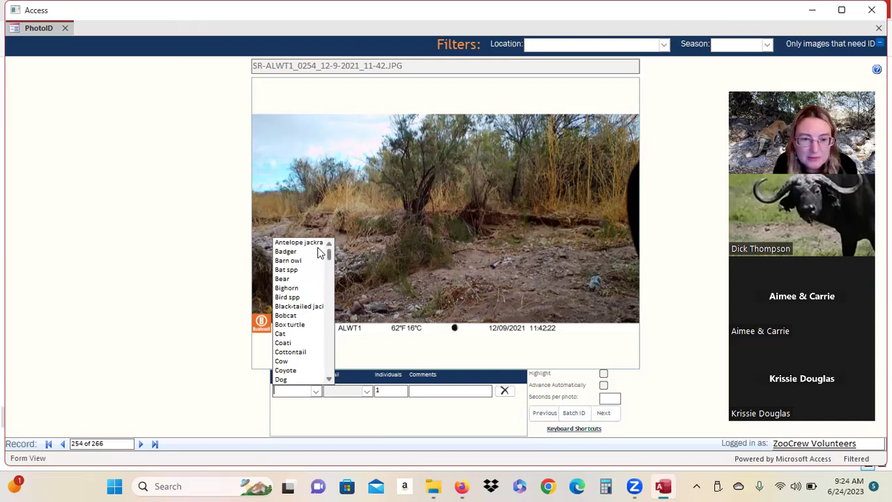
{"action": "left_click_drag", "start_coordinate": [319, 252], "coordinate": [324, 371]}
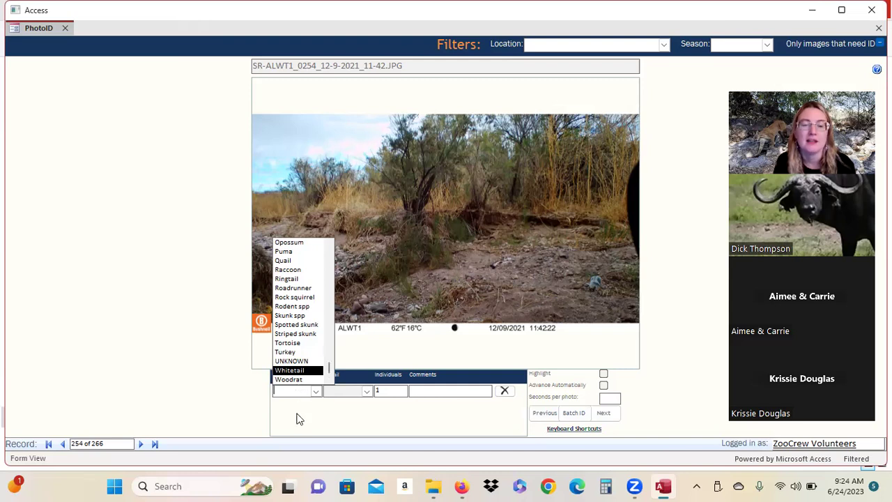
{"action": "left_click", "coordinate": [306, 361]}
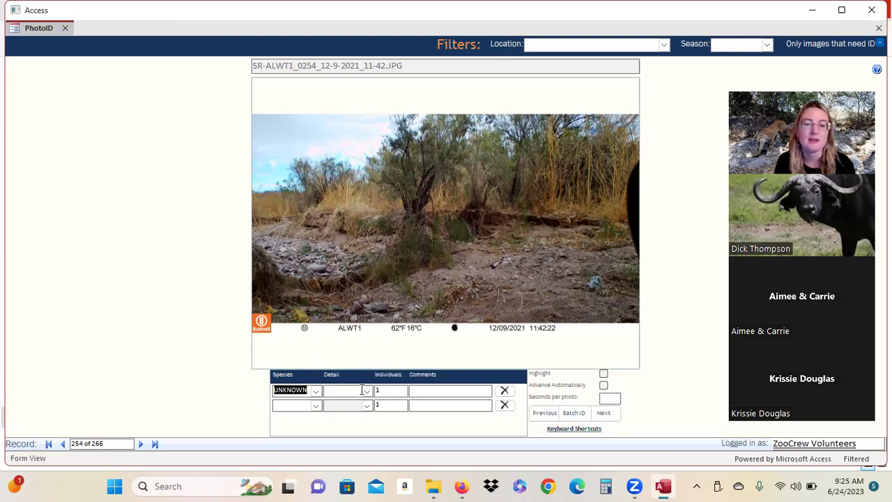
Step back through the preceding daytime photos to record 246, checking each for animals.
{"action": "left_click", "coordinate": [64, 444]}
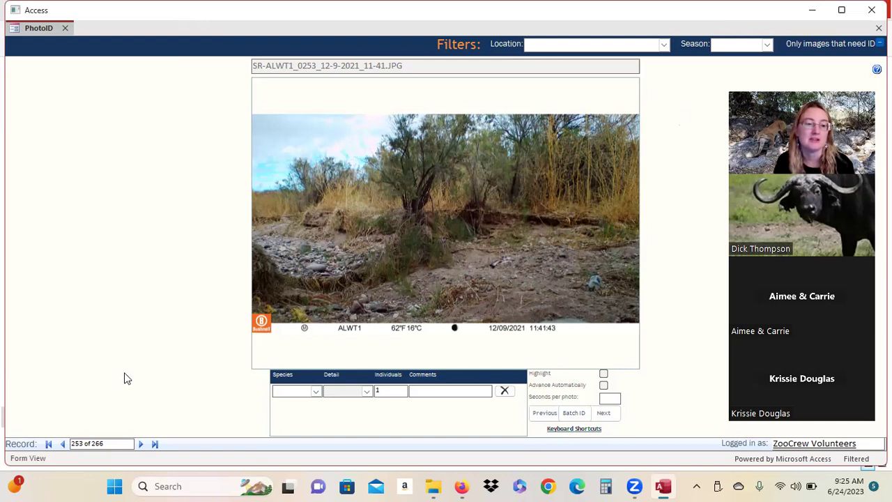
{"action": "left_click", "coordinate": [62, 443]}
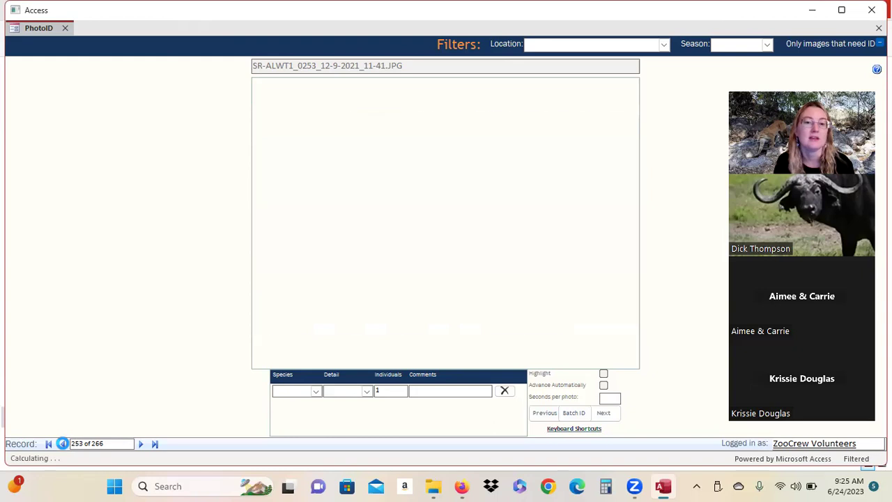
{"action": "left_click", "coordinate": [62, 444]}
{"action": "left_click", "coordinate": [62, 443]}
{"action": "left_click", "coordinate": [62, 443]}
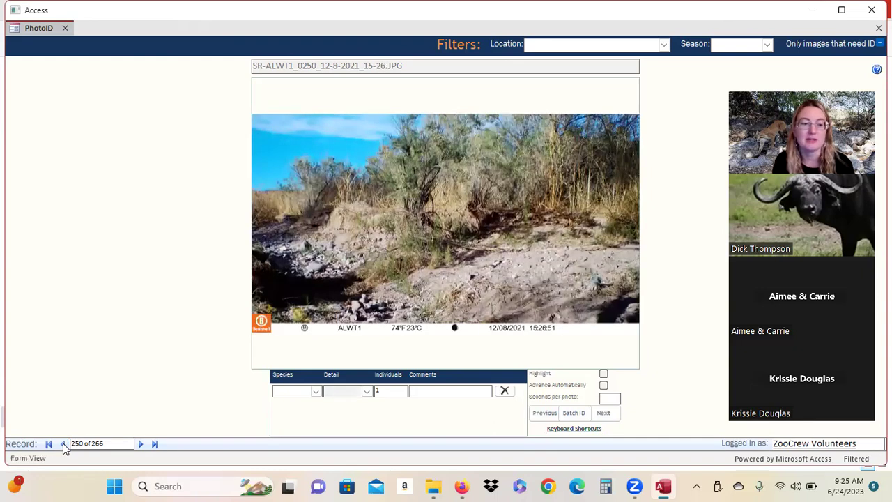
{"action": "left_click", "coordinate": [62, 443]}
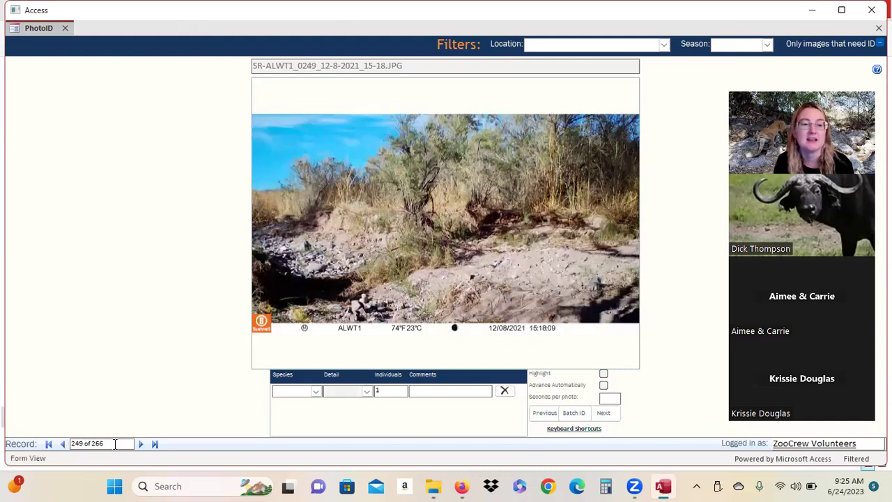
{"action": "left_click", "coordinate": [62, 444]}
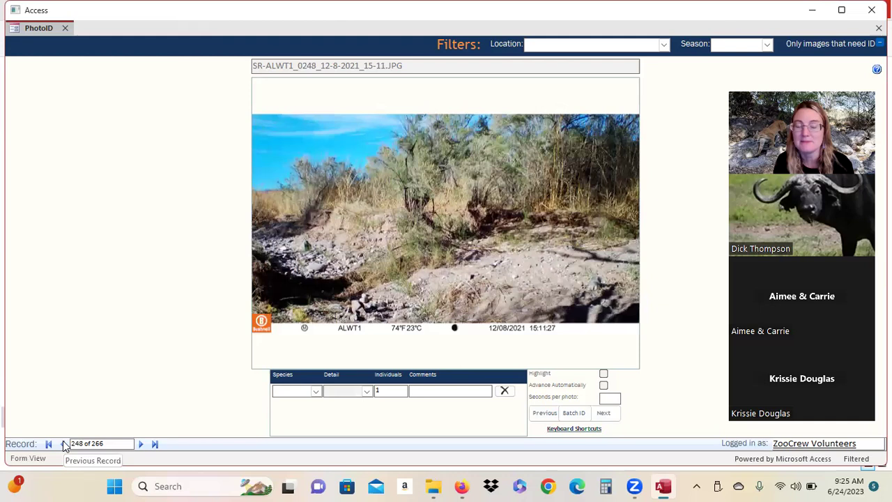
{"action": "left_click", "coordinate": [62, 446]}
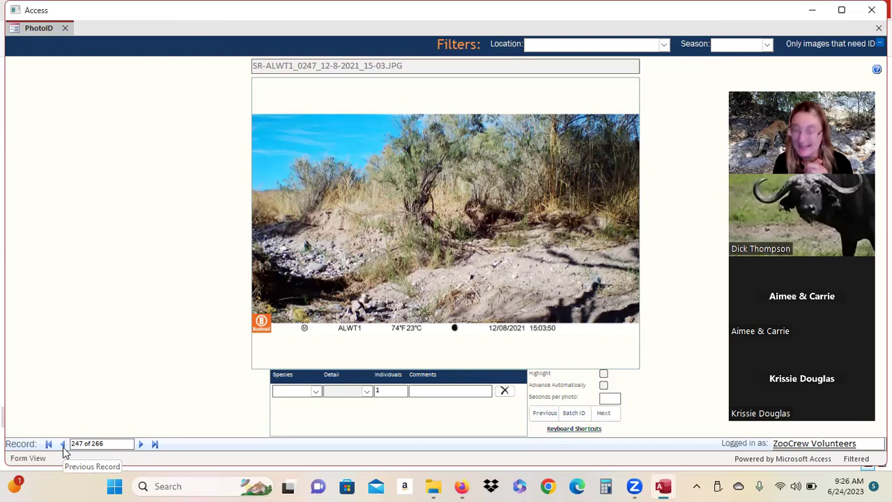
{"action": "left_click", "coordinate": [62, 444]}
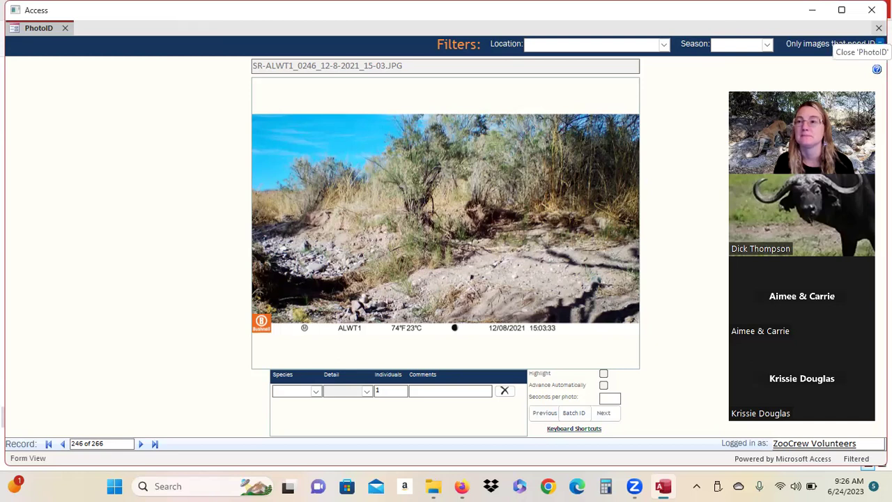
Close the PhotoID form and exit the database.
{"action": "left_click", "coordinate": [879, 28]}
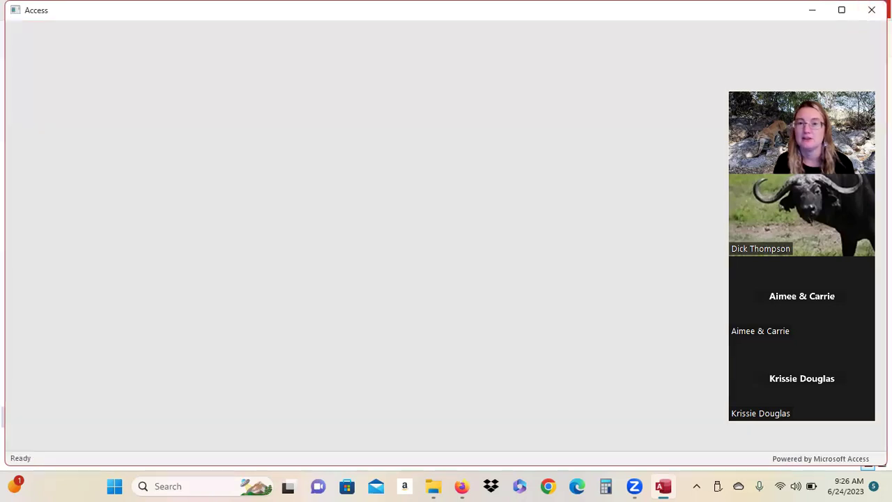
{"action": "left_click", "coordinate": [873, 10]}
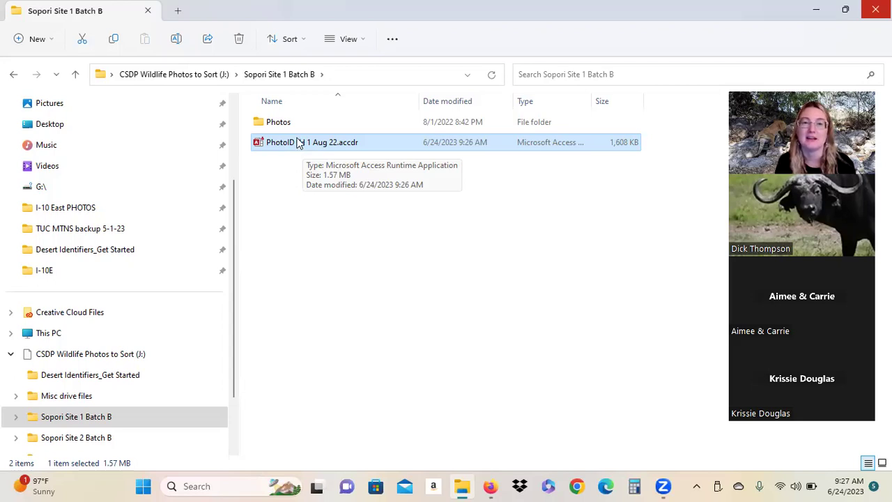
View the contents of the Sopori Site 2 Batch B folder and the Desert Identifiers_Get Started folder on the photo drive.
{"action": "left_click", "coordinate": [75, 74]}
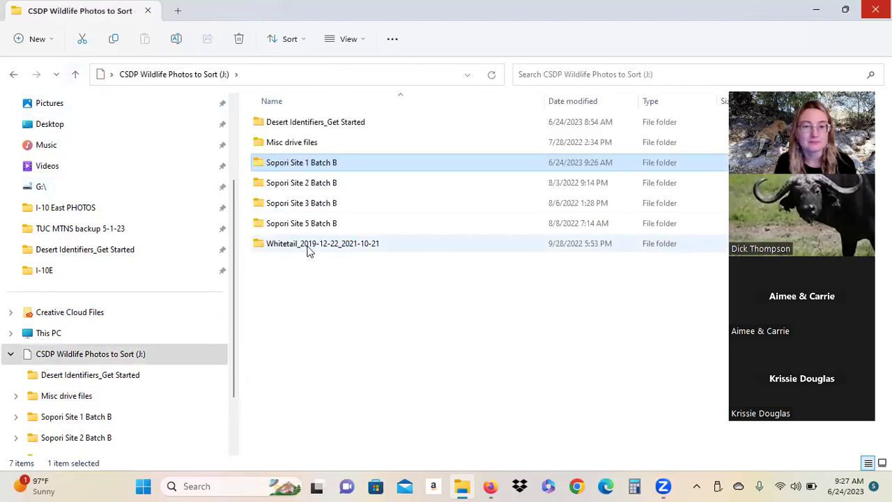
{"action": "mouse_move", "coordinate": [332, 181]}
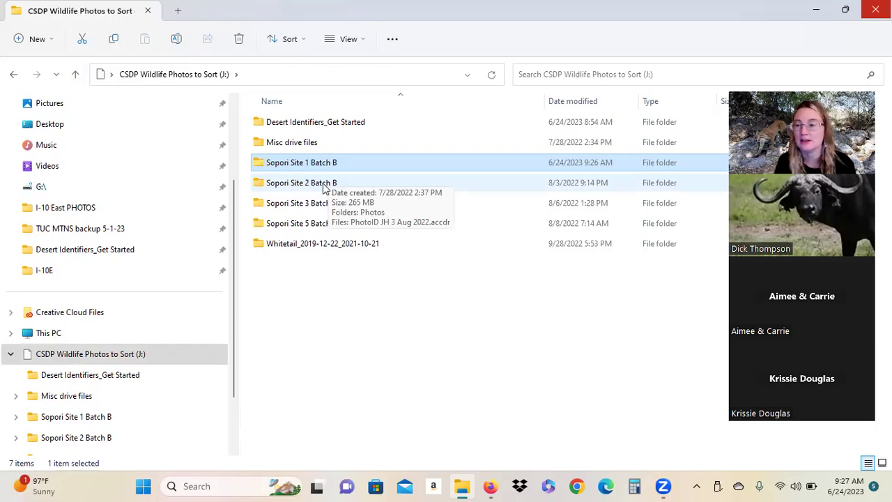
{"action": "double_click", "coordinate": [324, 184]}
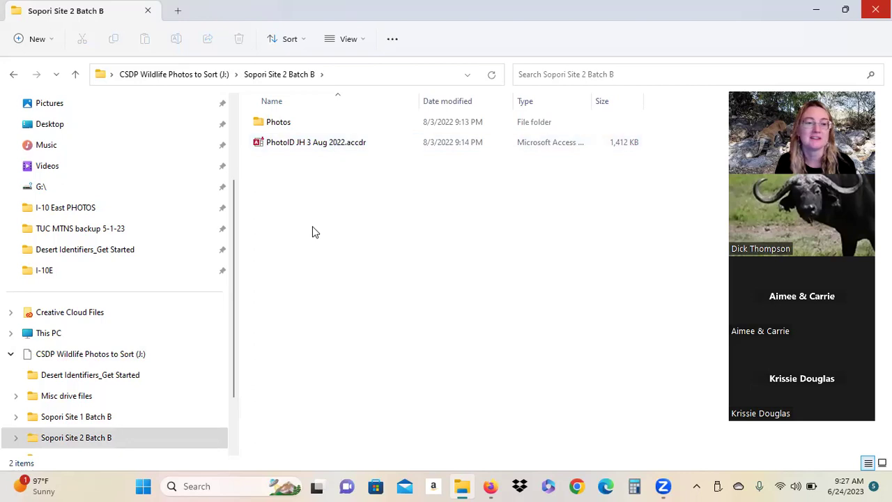
{"action": "left_click", "coordinate": [77, 75]}
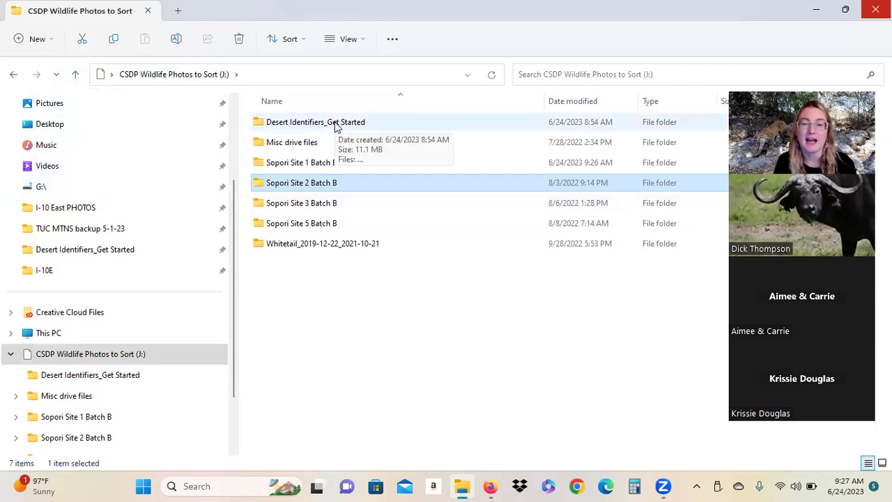
{"action": "double_click", "coordinate": [334, 124]}
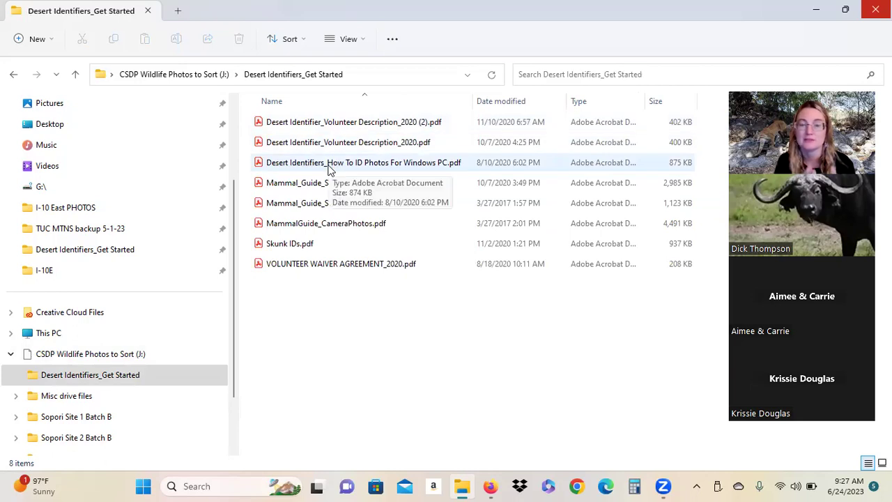
Open Desert Identifiers_How To ID Photos For Windows PC.pdf, look through its first pages of instructions, and close it.
{"action": "left_click", "coordinate": [330, 170]}
{"action": "double_click", "coordinate": [329, 166]}
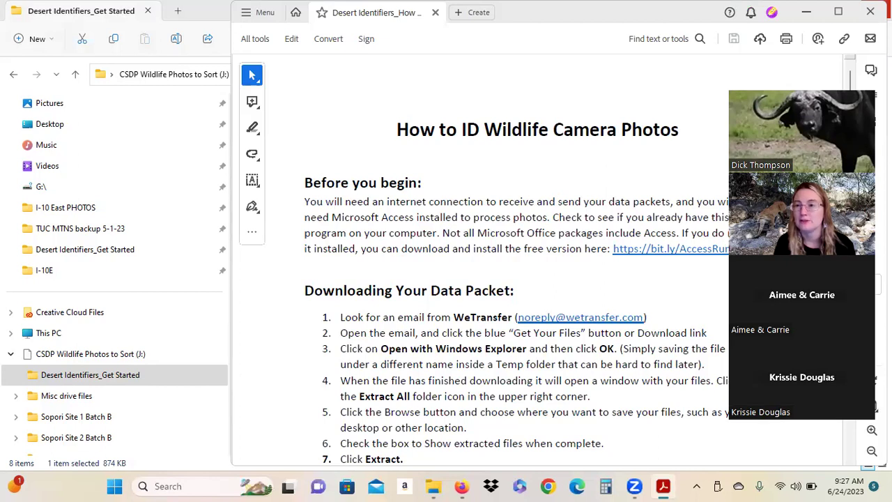
{"action": "left_click", "coordinate": [849, 145]}
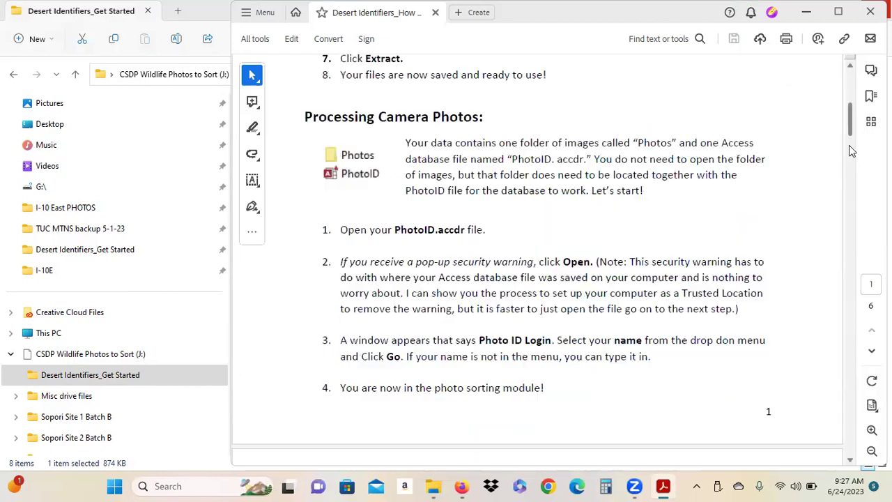
{"action": "left_click", "coordinate": [849, 147]}
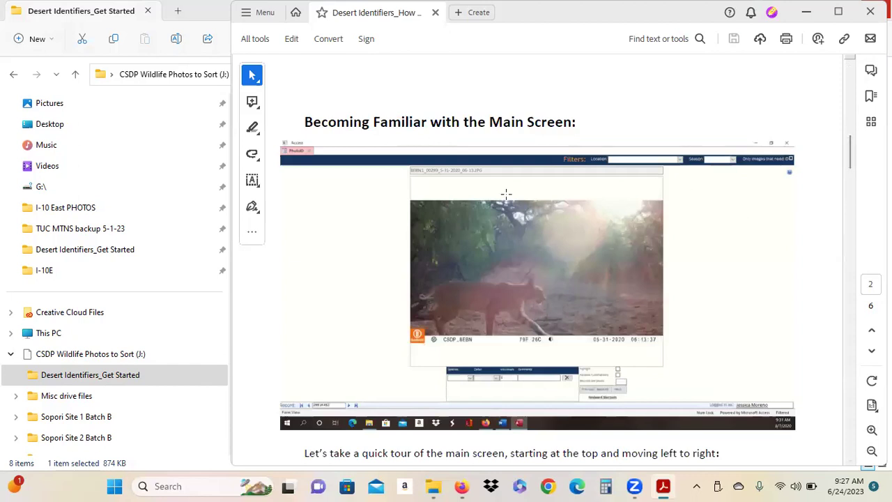
{"action": "left_click_drag", "start_coordinate": [849, 152], "coordinate": [826, 43]}
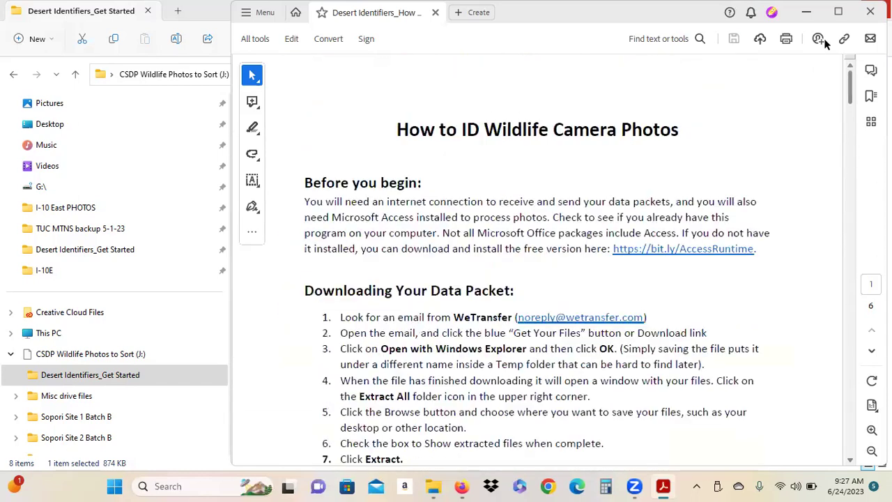
{"action": "left_click", "coordinate": [871, 11]}
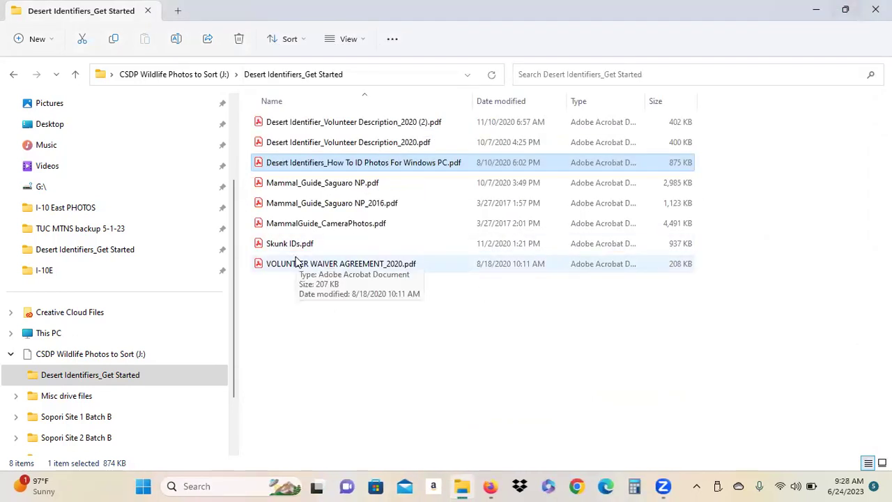
Open the MammalGuide_CameraPhotos.pdf guide from the Desert Identifiers_Get Started folder.
{"action": "left_click", "coordinate": [338, 224]}
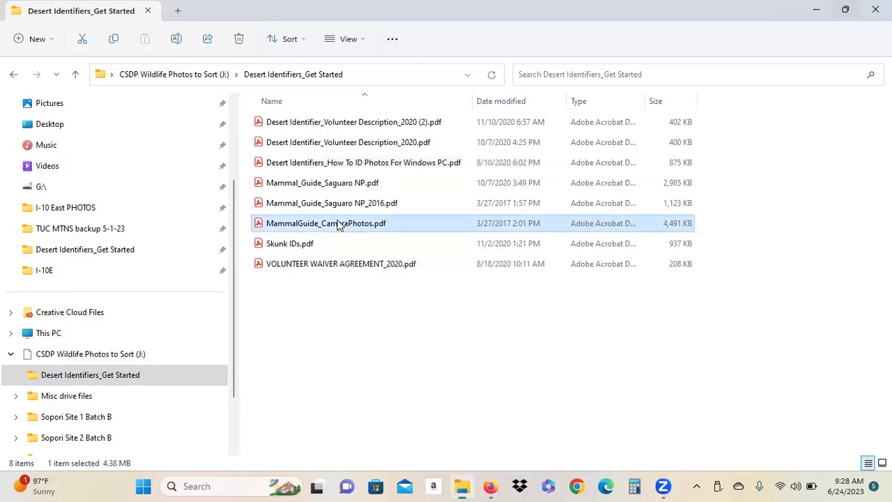
{"action": "double_click", "coordinate": [340, 225]}
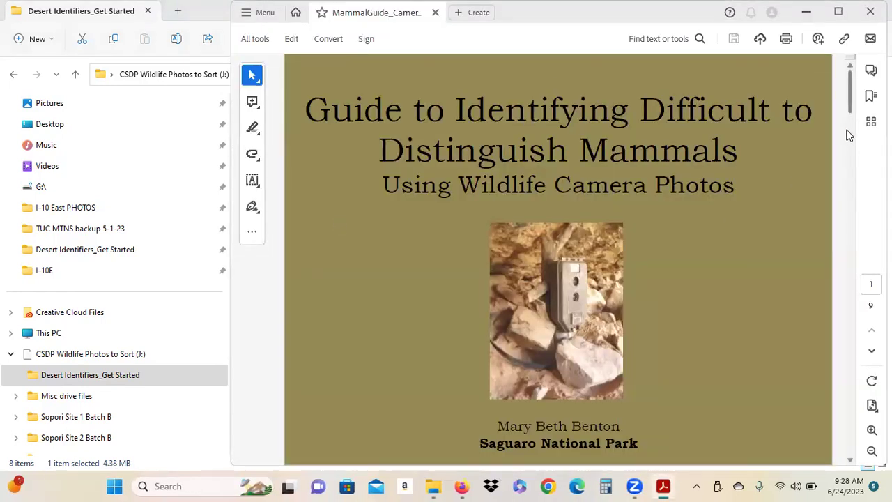